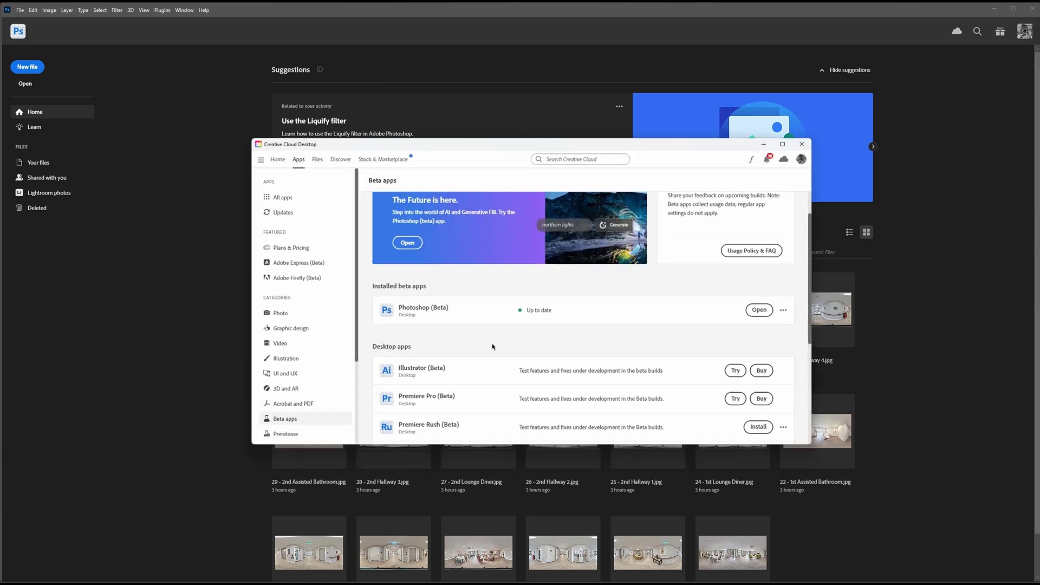
Step: Visit Creative Cloud's Home and Apps pages, then minimise the window to reveal Photoshop
click(276, 161)
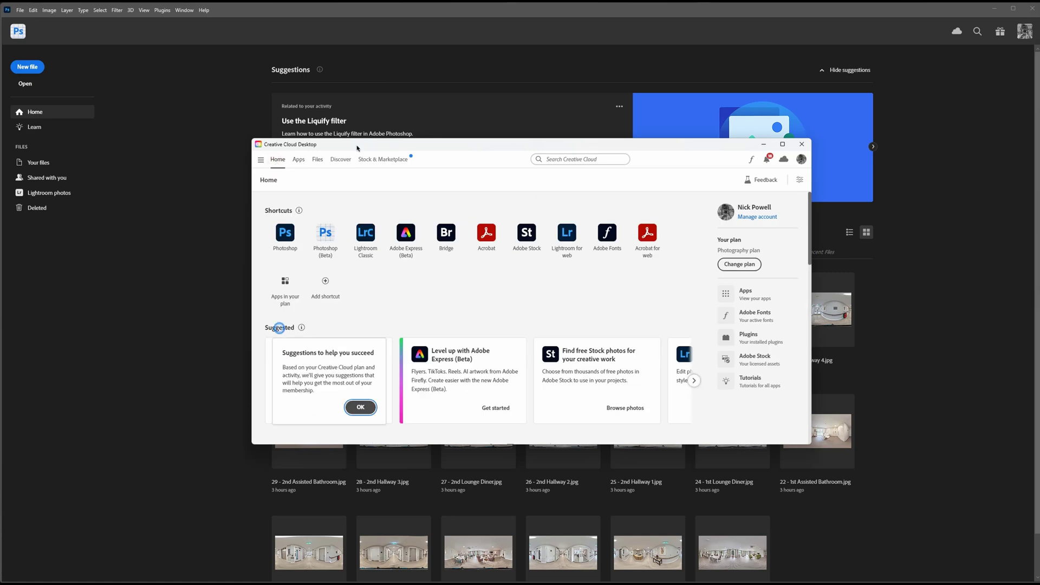
click(302, 162)
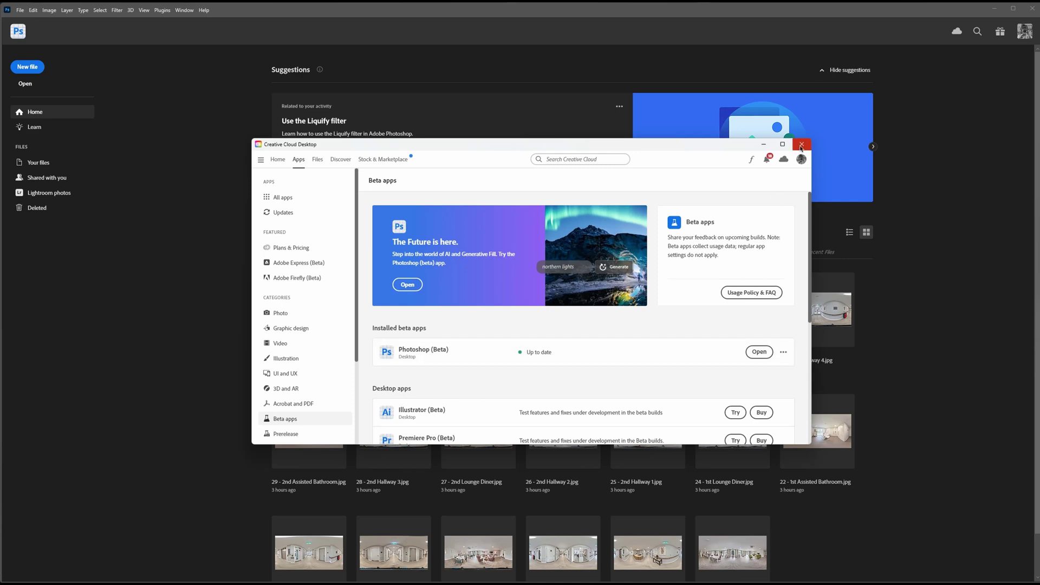
click(763, 144)
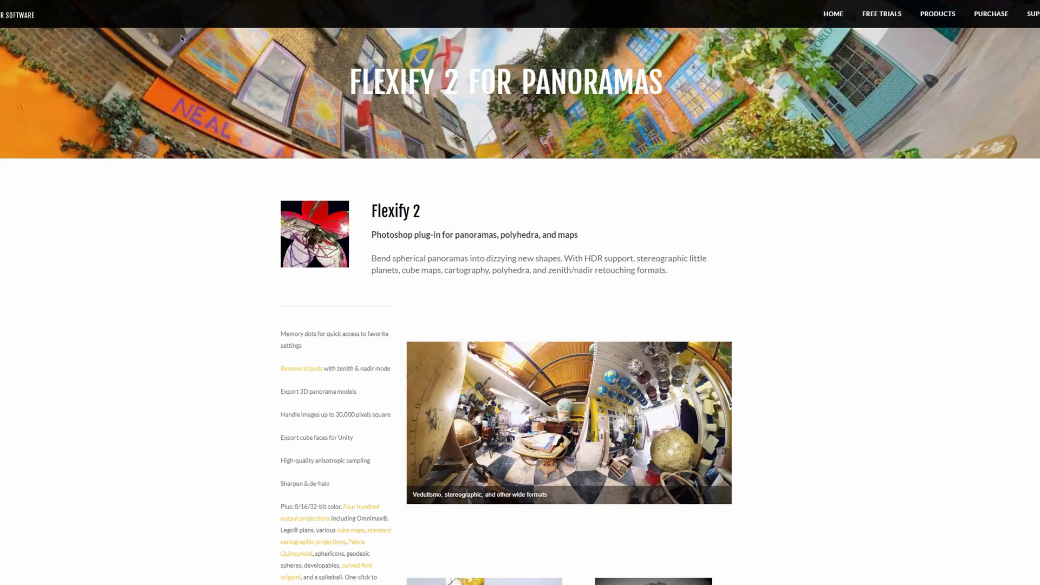
Step: Review the Flexify 2 page and its £43.11 purchase listing, then return to Photoshop
scroll(804, 309, down, 8)
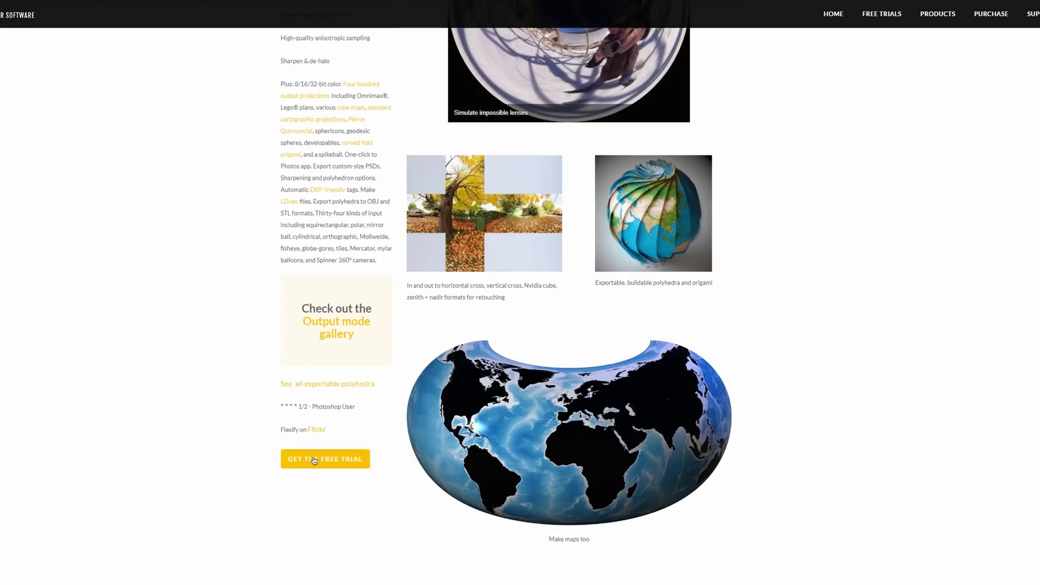
scroll(764, 355, up, 7)
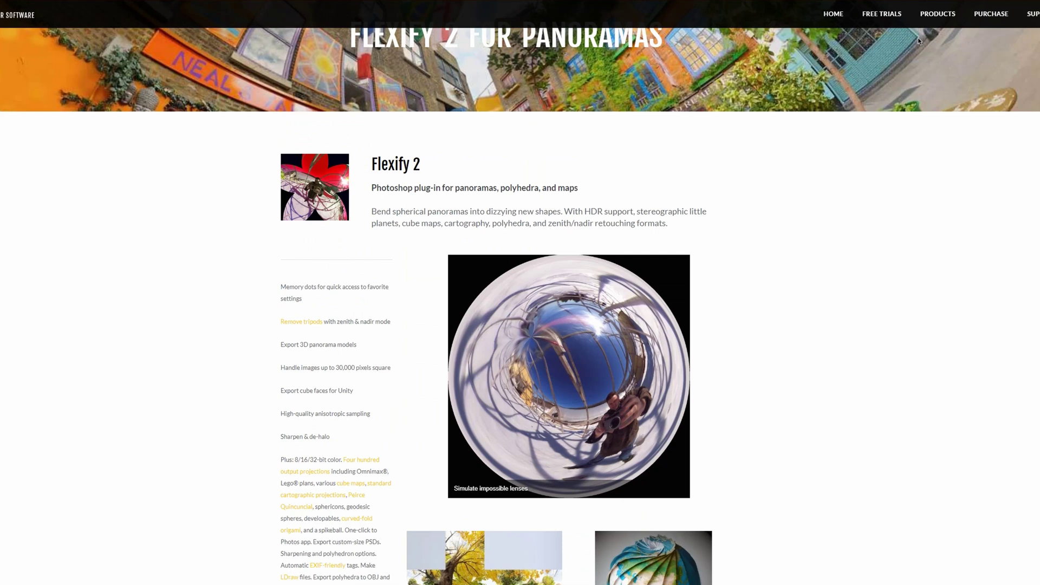
click(993, 20)
scroll(649, 426, down, 4)
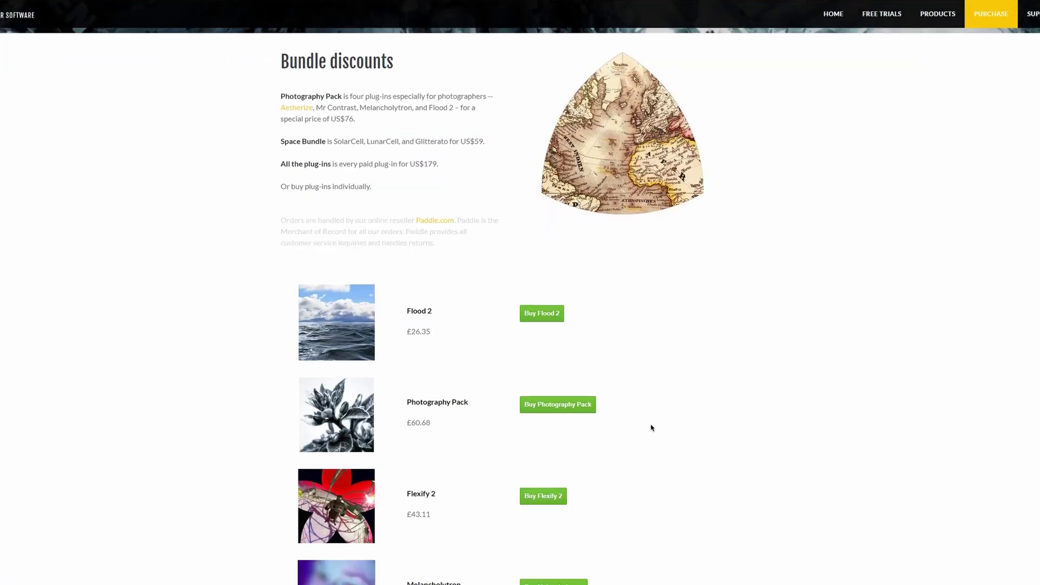
scroll(655, 425, down, 1)
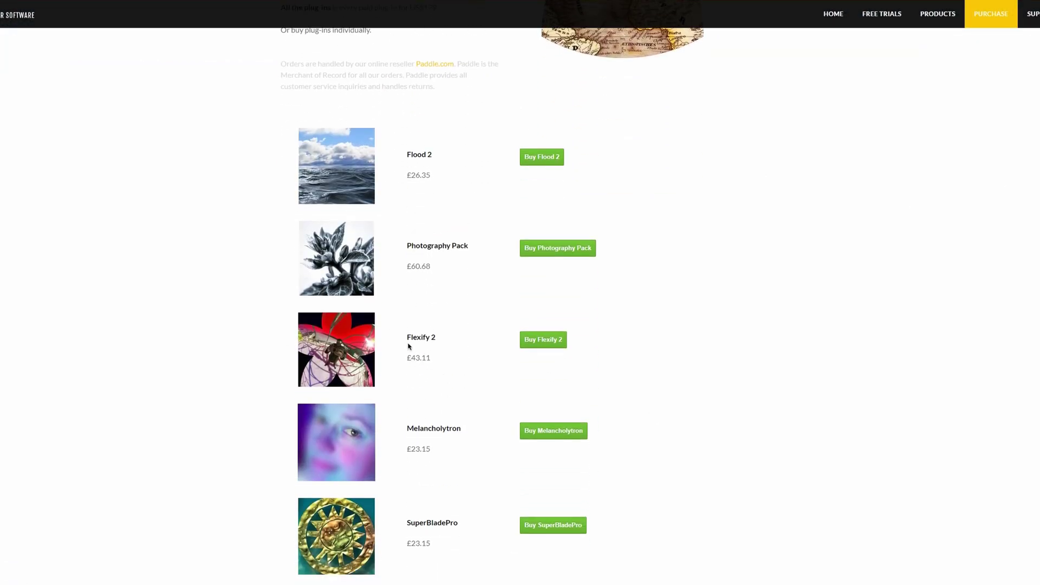
scroll(744, 382, up, 6)
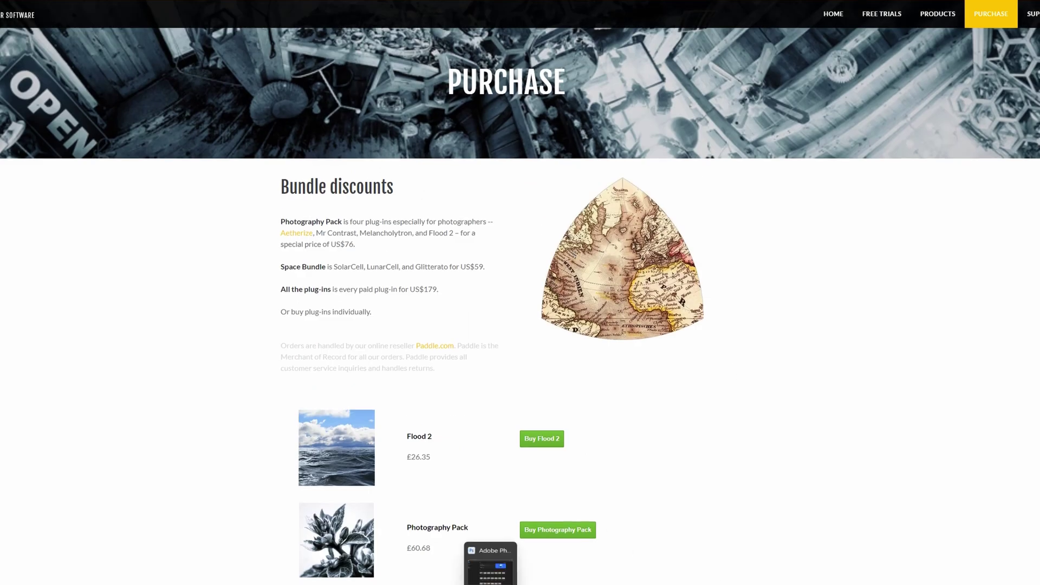
click(490, 569)
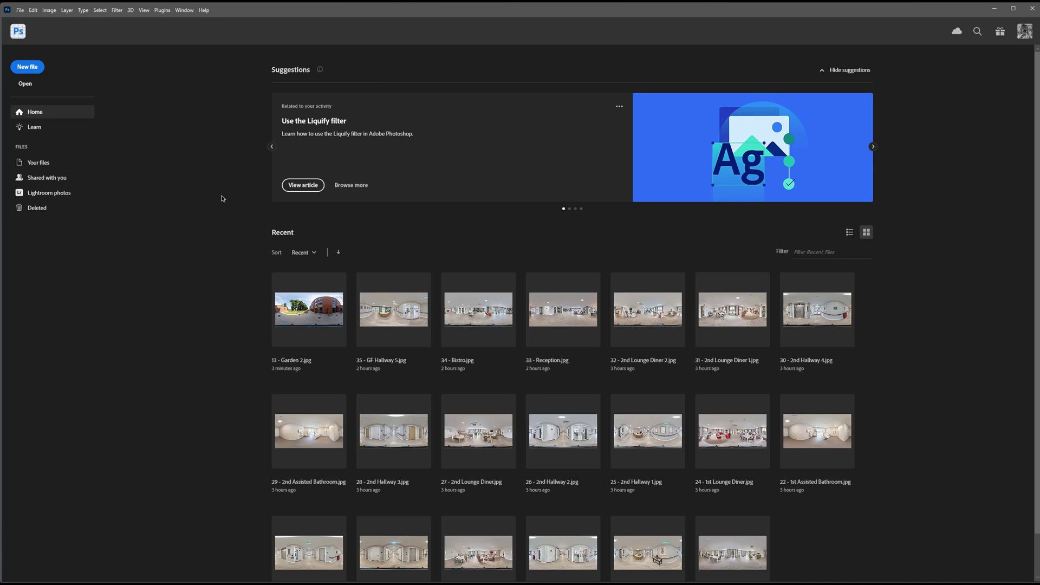
Step: Open the '13 - Garden 2' panorama from the Flaming Pear folder
click(26, 85)
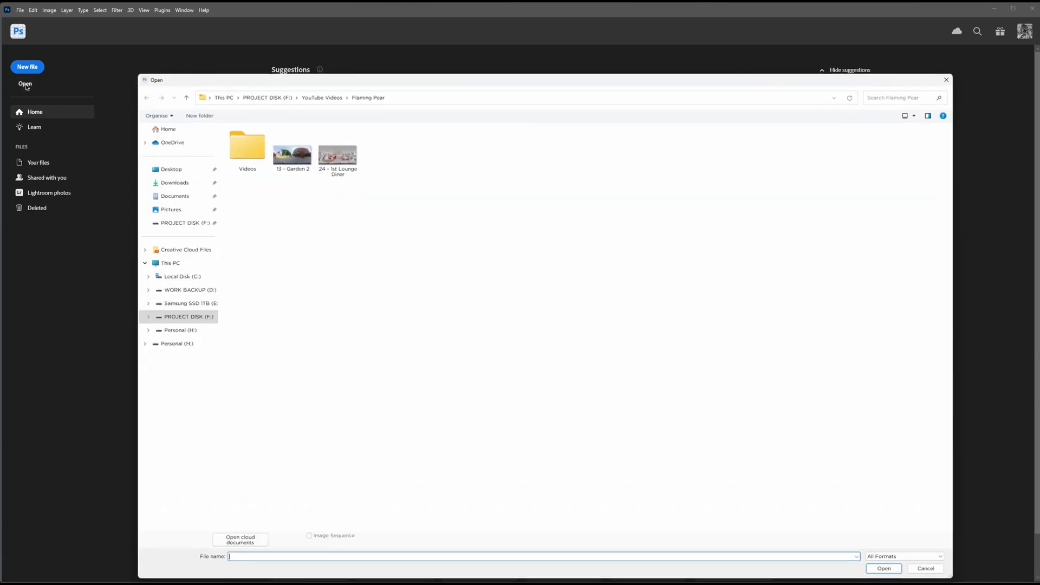
double_click(295, 161)
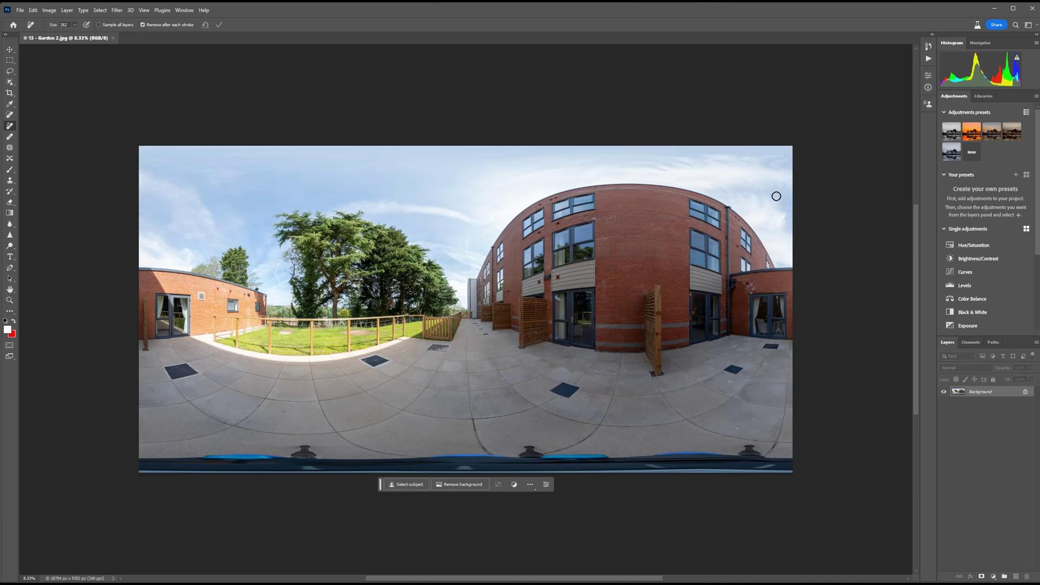
Step: Glance at the Tripod Removal action, then start duplicating the Background layer
click(928, 59)
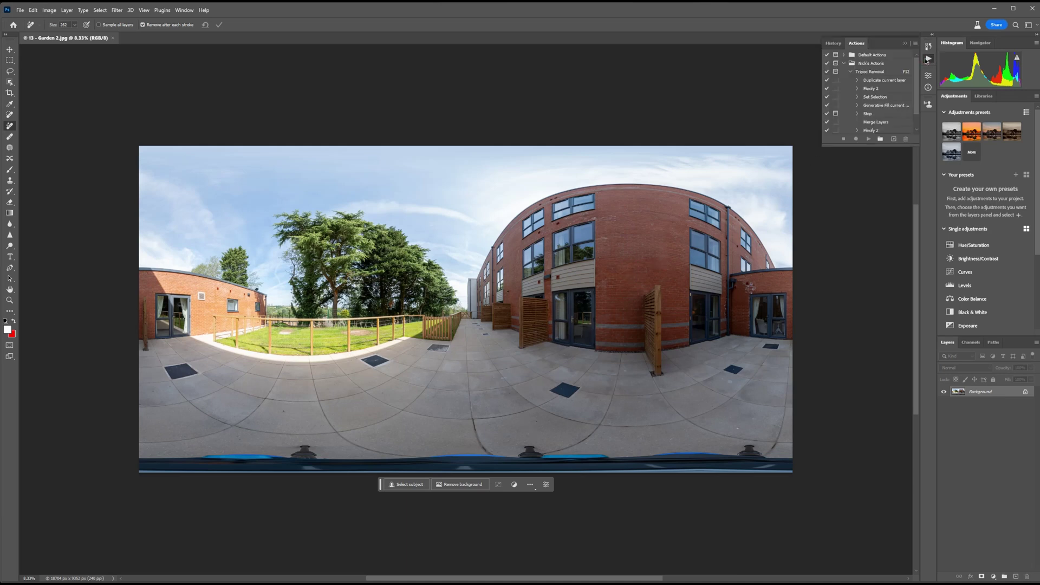
click(928, 59)
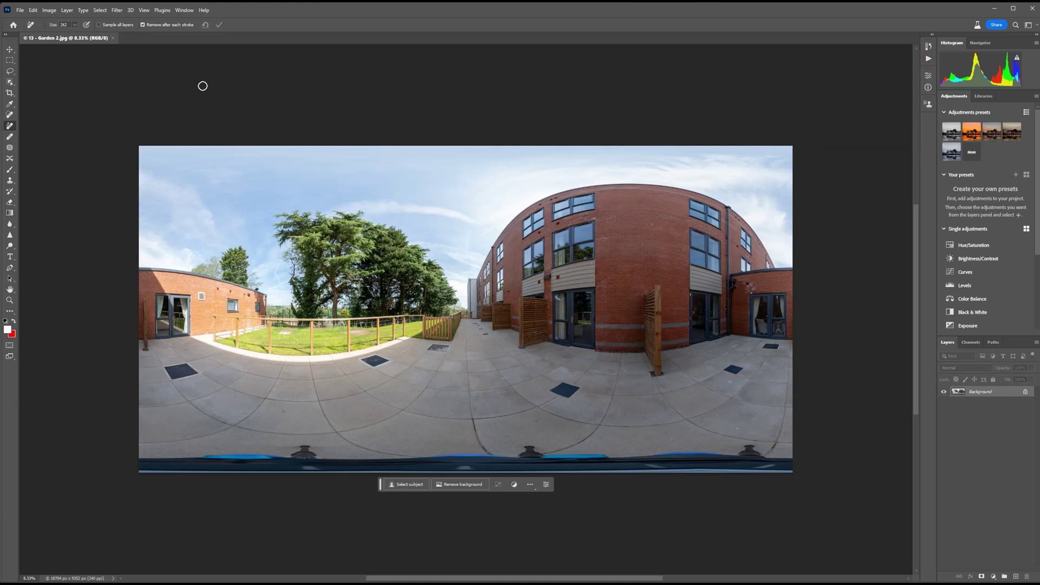
click(67, 10)
click(89, 42)
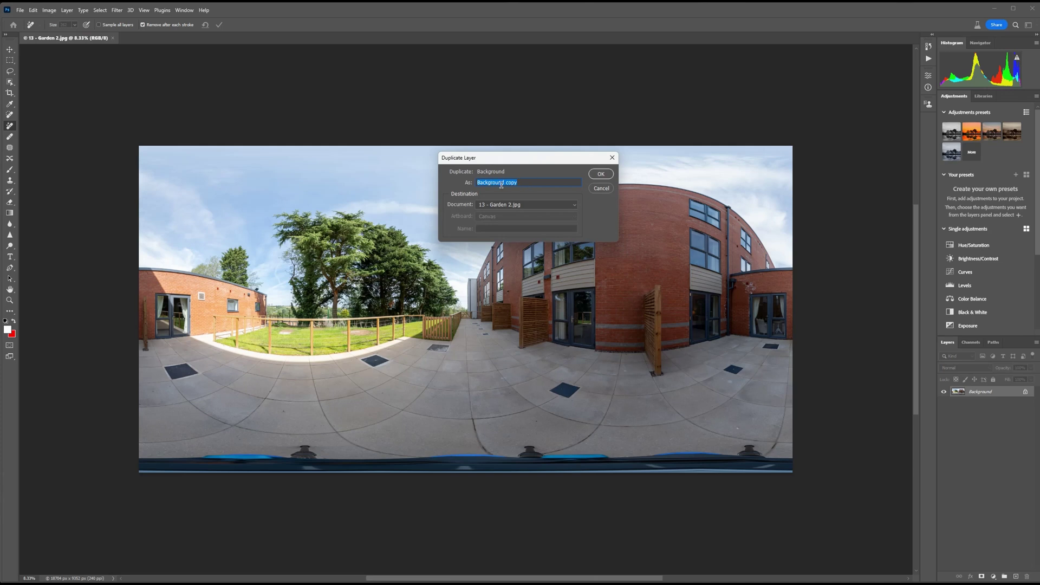
Step: Create the Background copy layer and launch Flaming Pear Flexify 2 on it
click(599, 175)
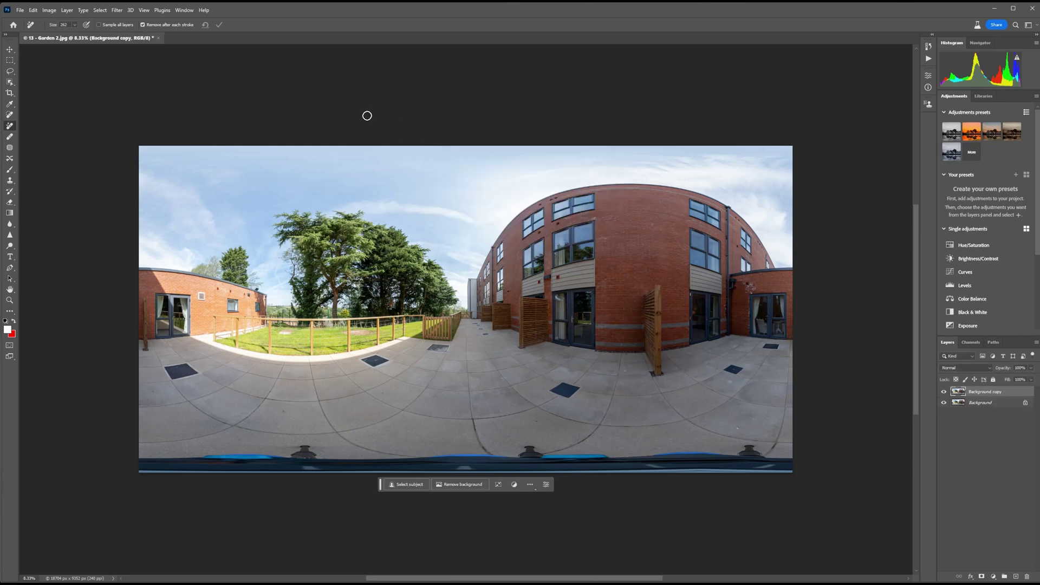
click(117, 10)
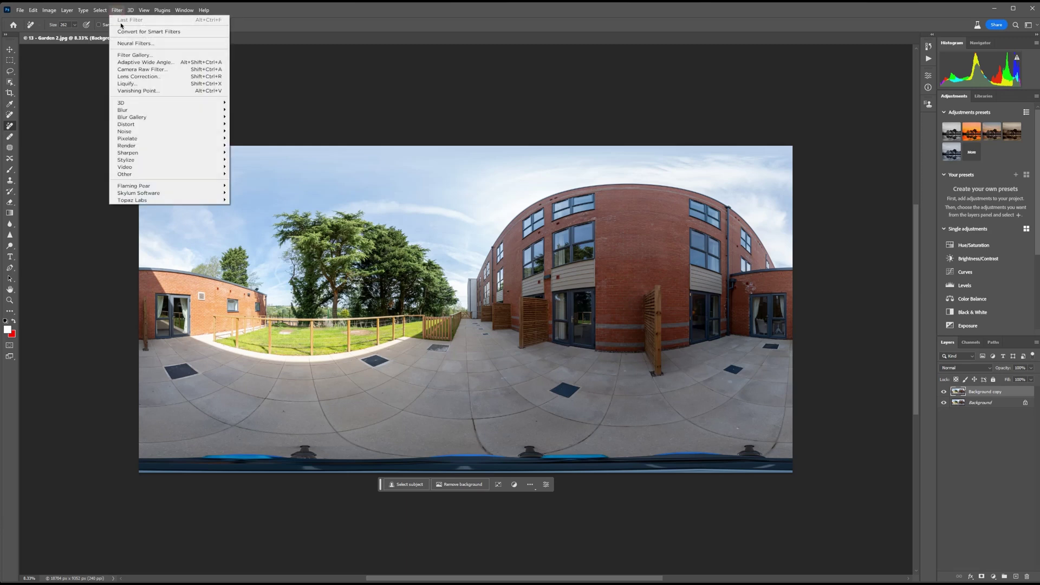
mouse_move(199, 188)
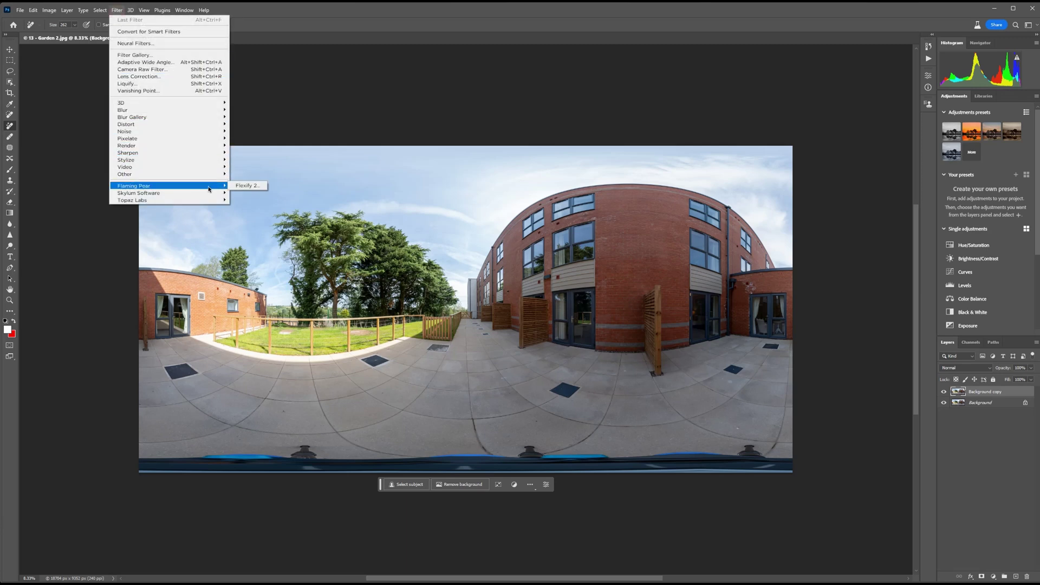
click(255, 187)
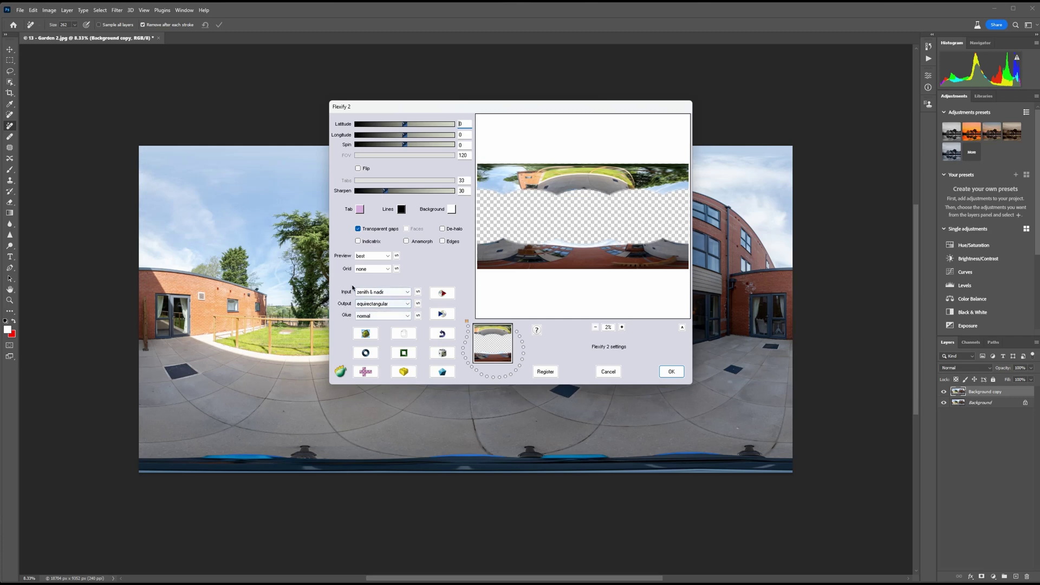
Step: Apply Flexify 2 with equirectangular input and zenith & nadir output to the layer
click(387, 295)
key(Home)
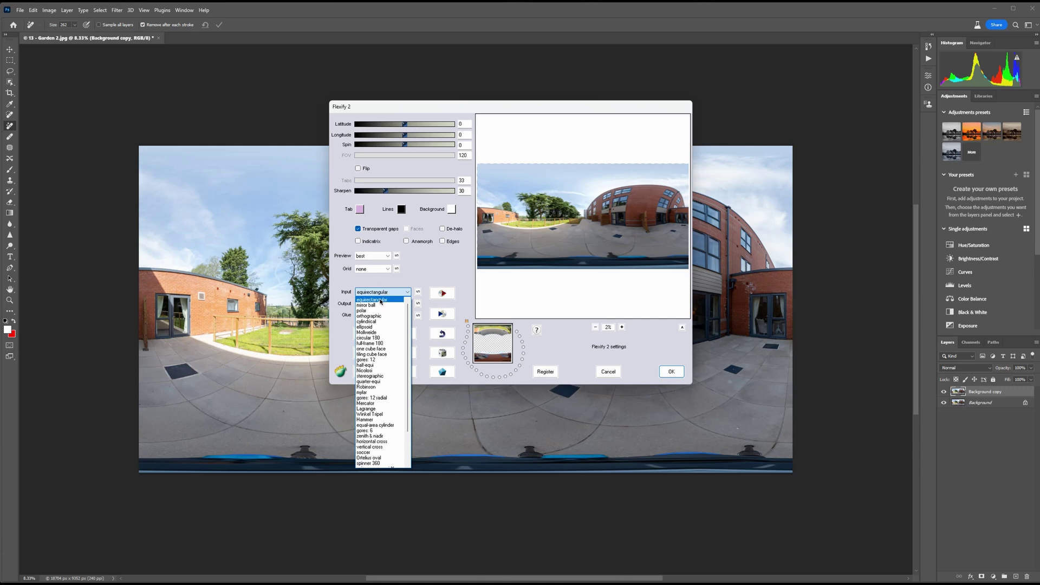
click(379, 326)
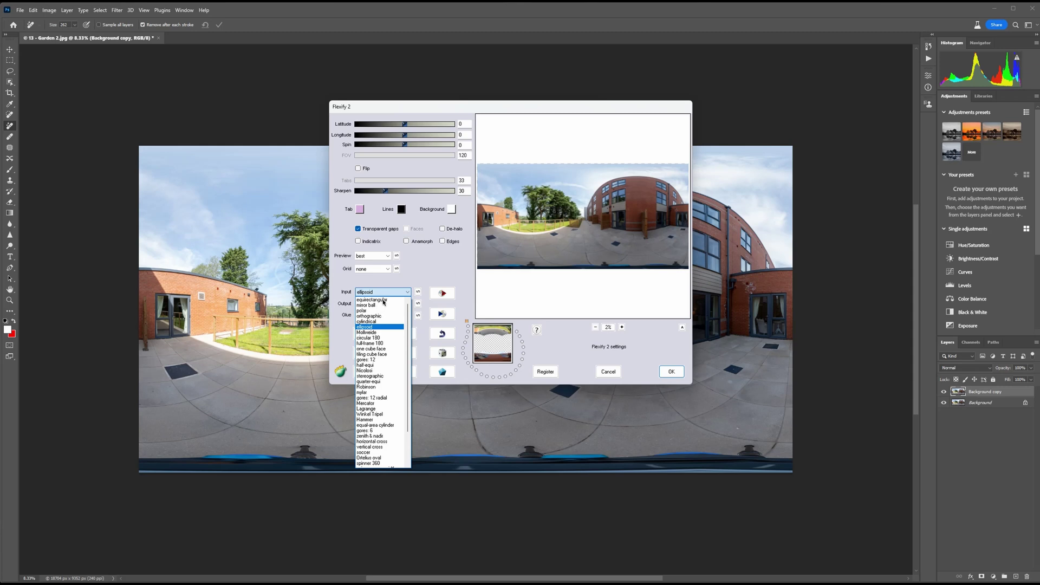
click(384, 300)
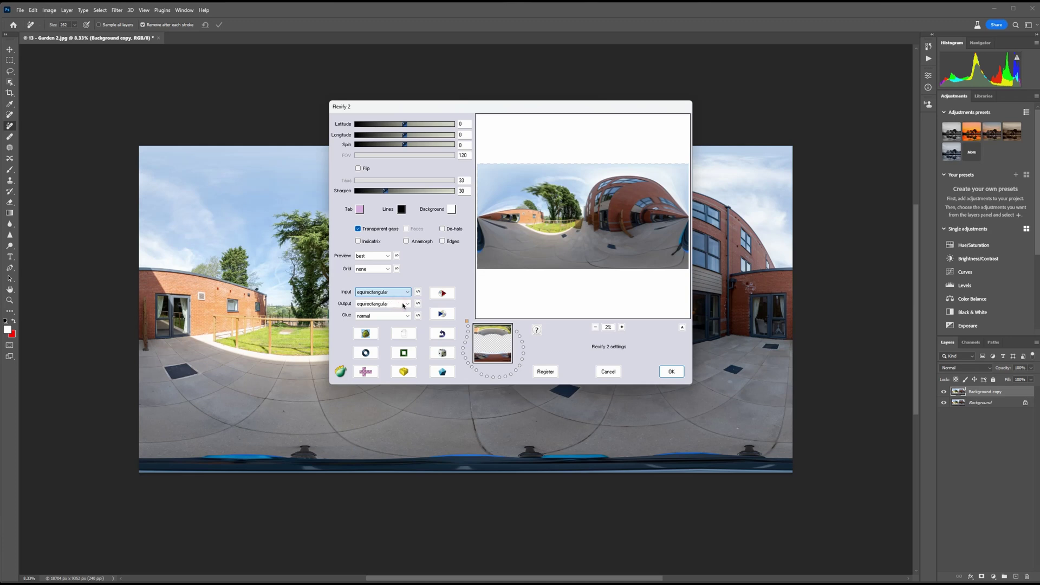
click(406, 305)
click(407, 304)
click(407, 304)
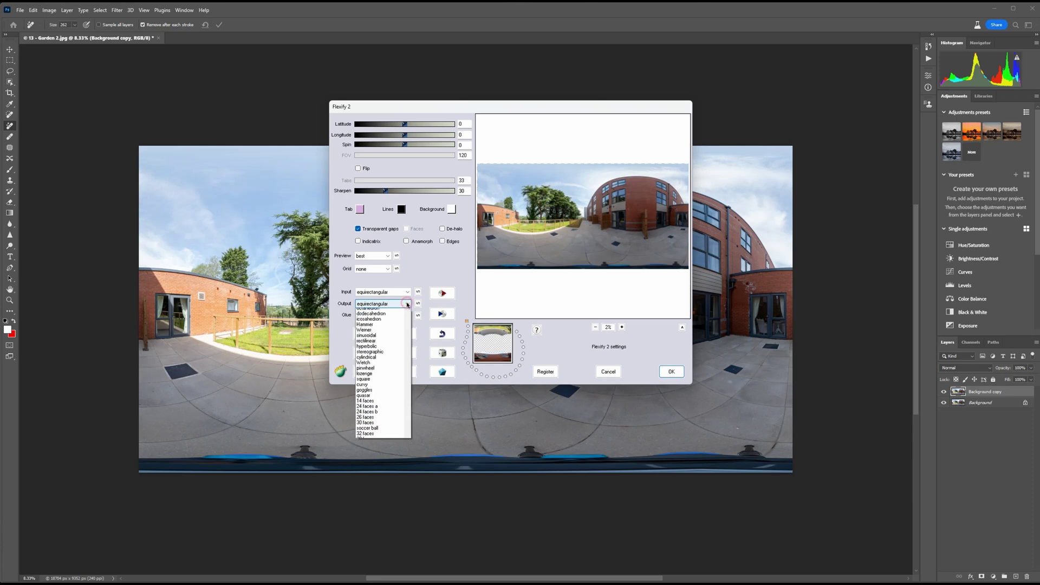
key(End)
key(Down)
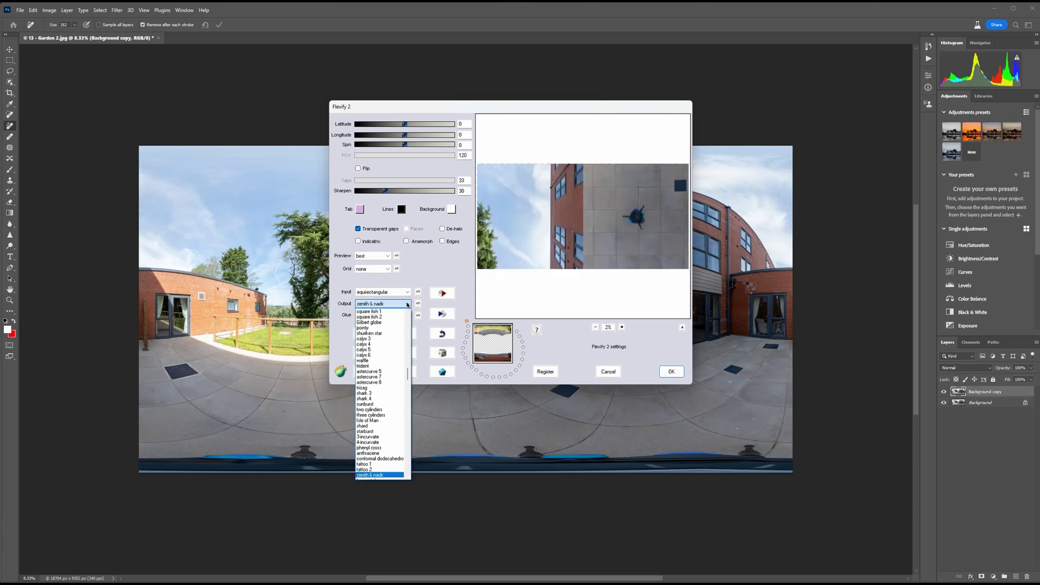
click(391, 476)
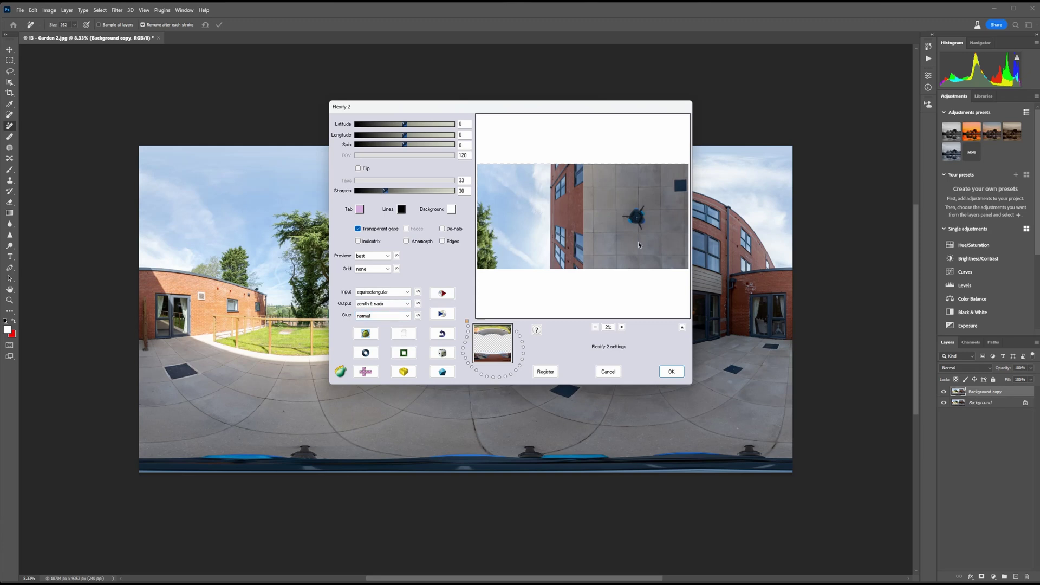
click(673, 372)
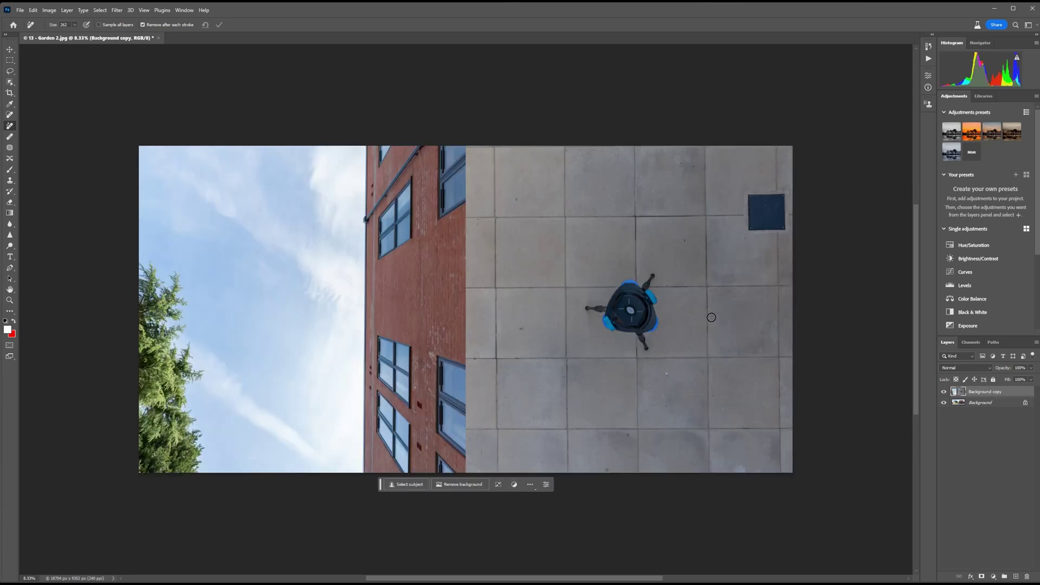
Step: Draw a rectangular marquee selection around the tripod in the nadir view
click(11, 71)
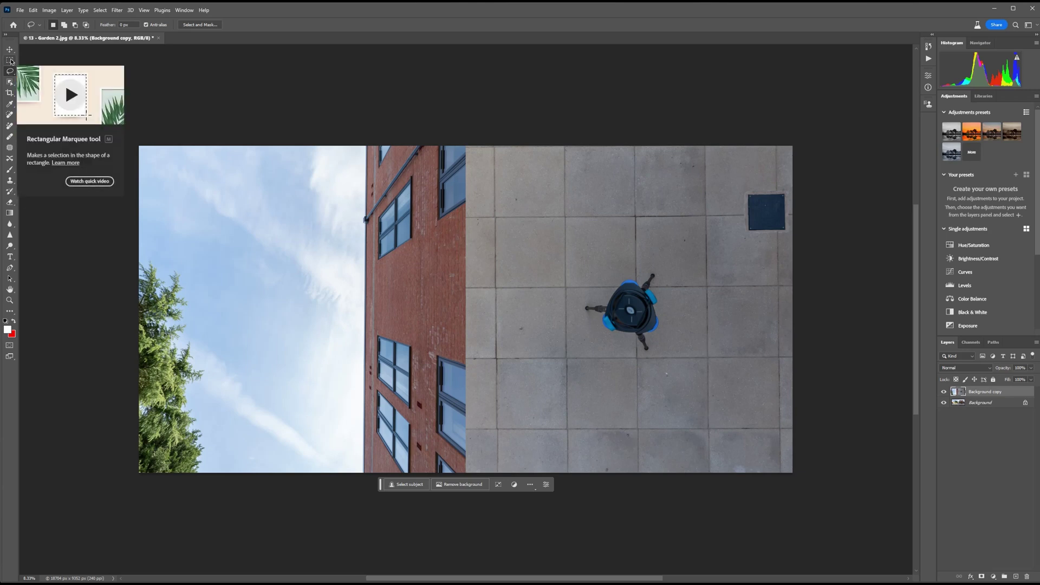
click(10, 60)
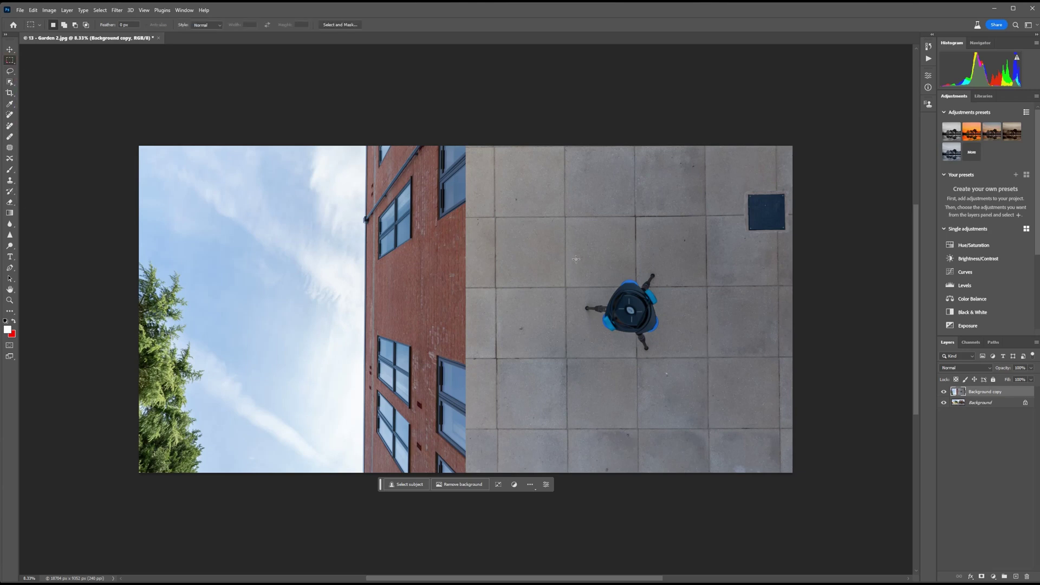
drag(574, 258, 665, 349)
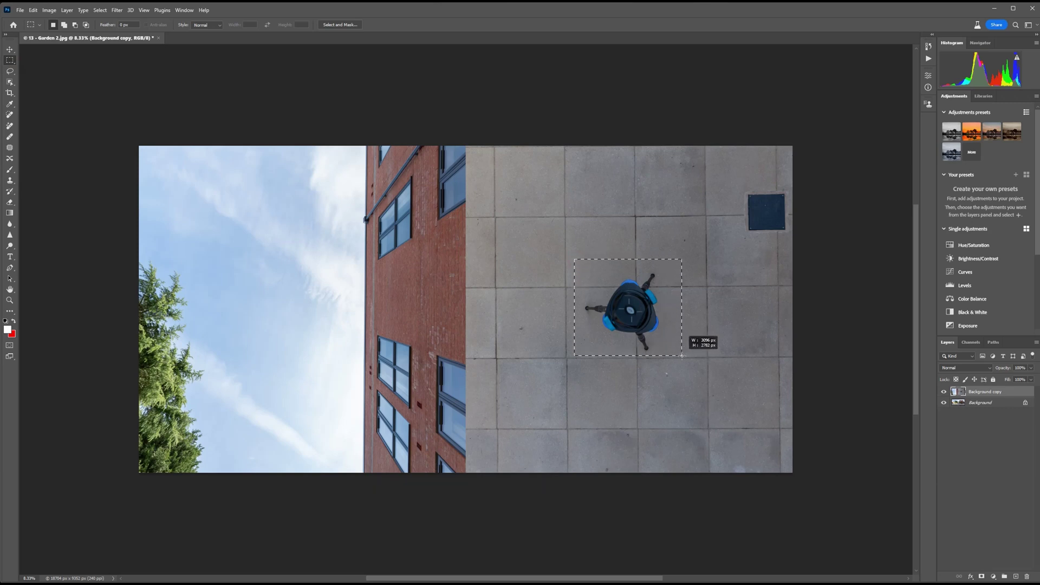
drag(684, 357, 683, 358)
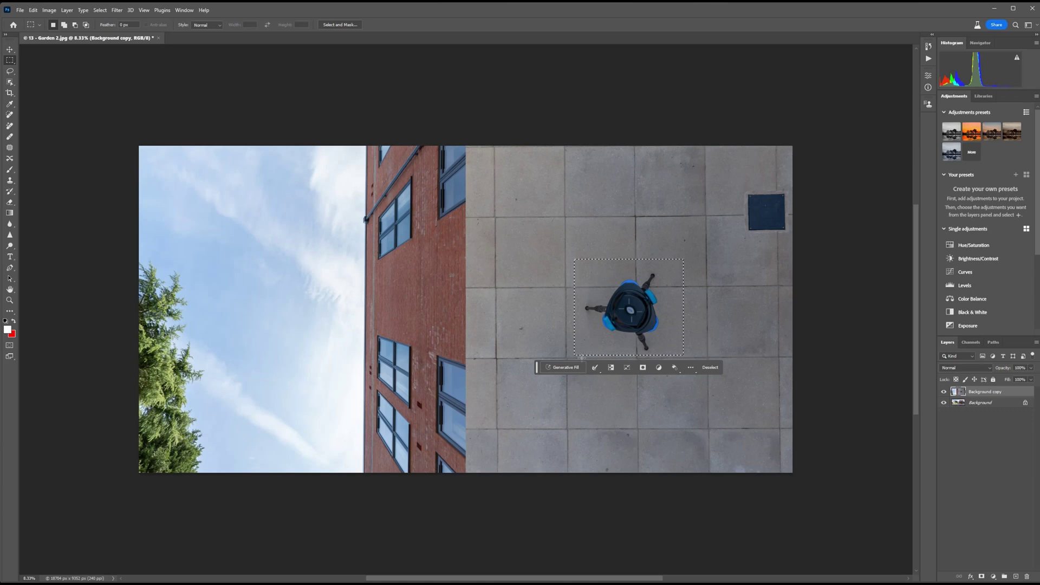
Step: Generative Fill the tripod area with an empty prompt and keep variation 2 of 3
click(566, 369)
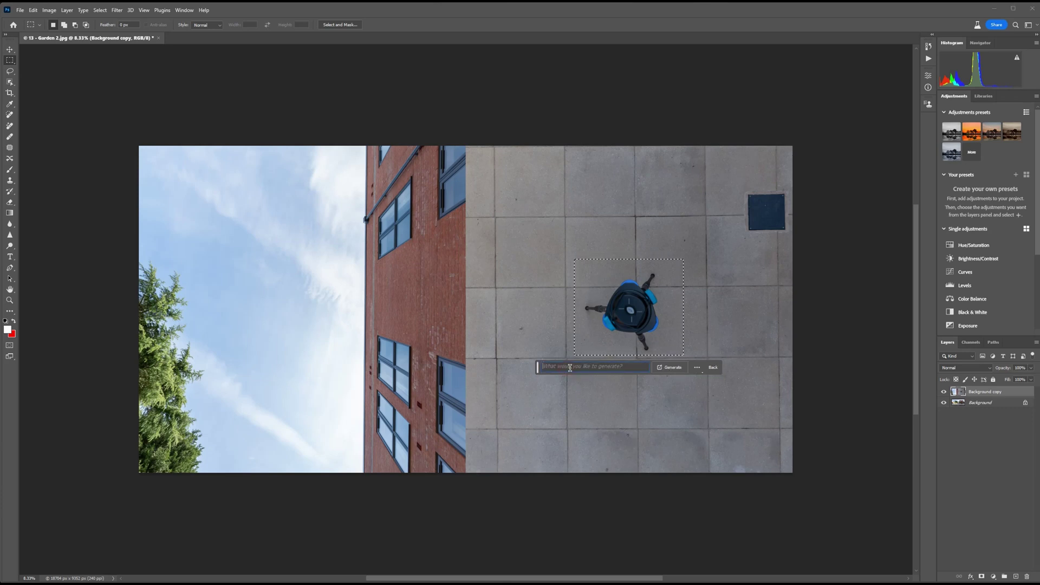
click(668, 369)
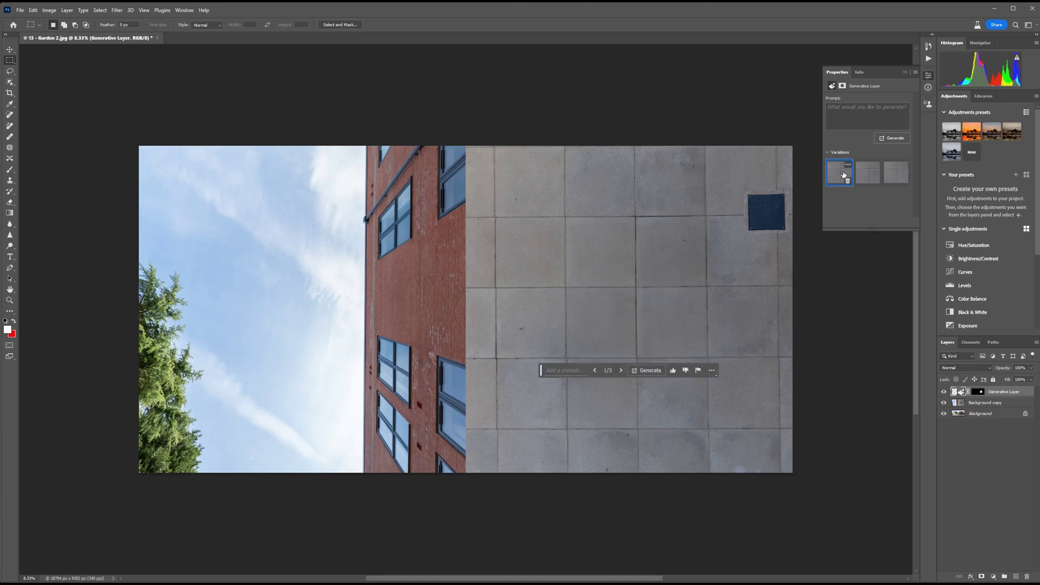
mouse_move(868, 176)
click(864, 175)
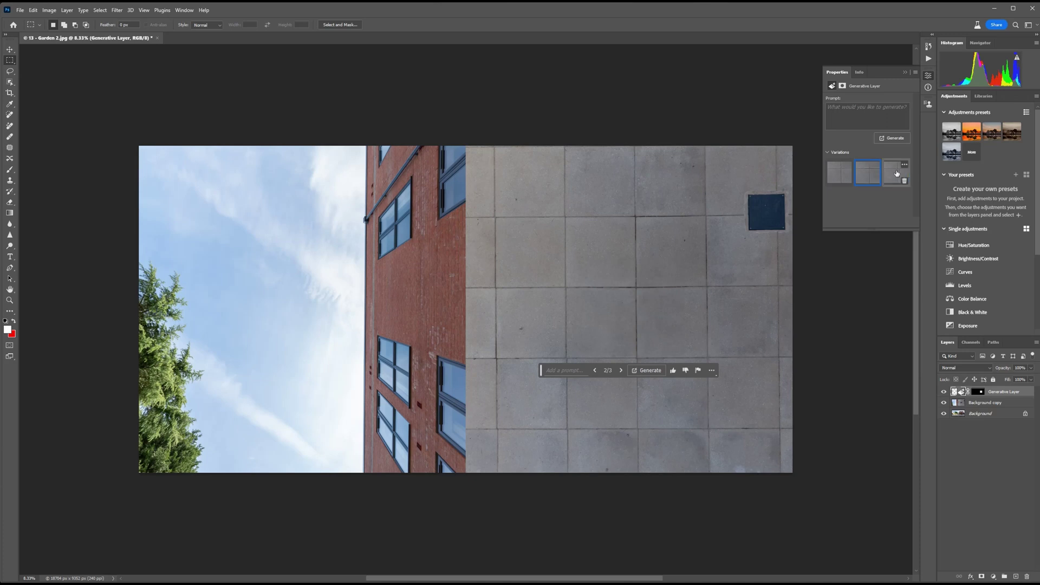
click(893, 175)
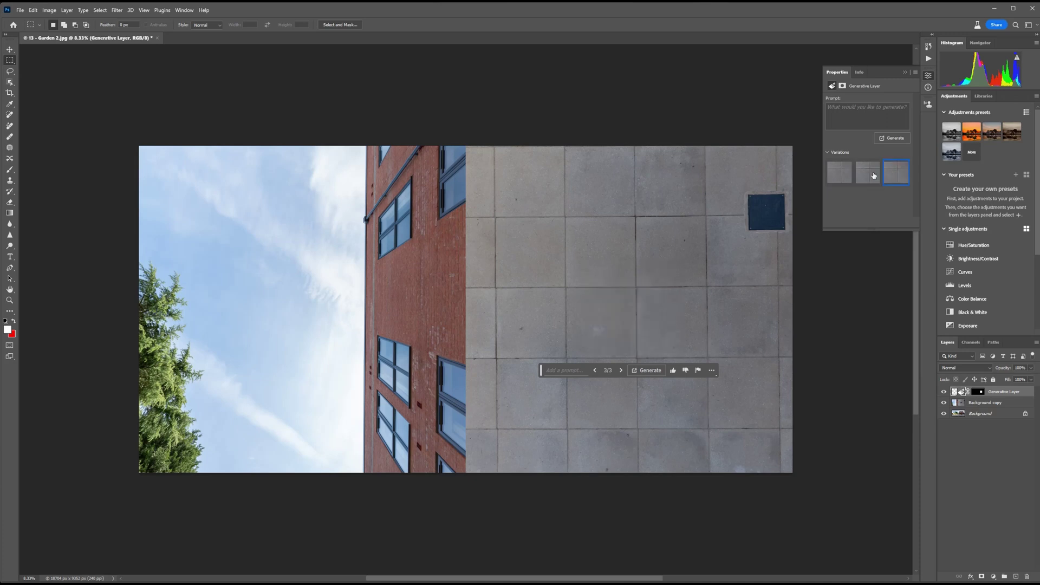
click(868, 175)
Step: Merge the Generative Layer down into the Background copy layer
right_click(995, 392)
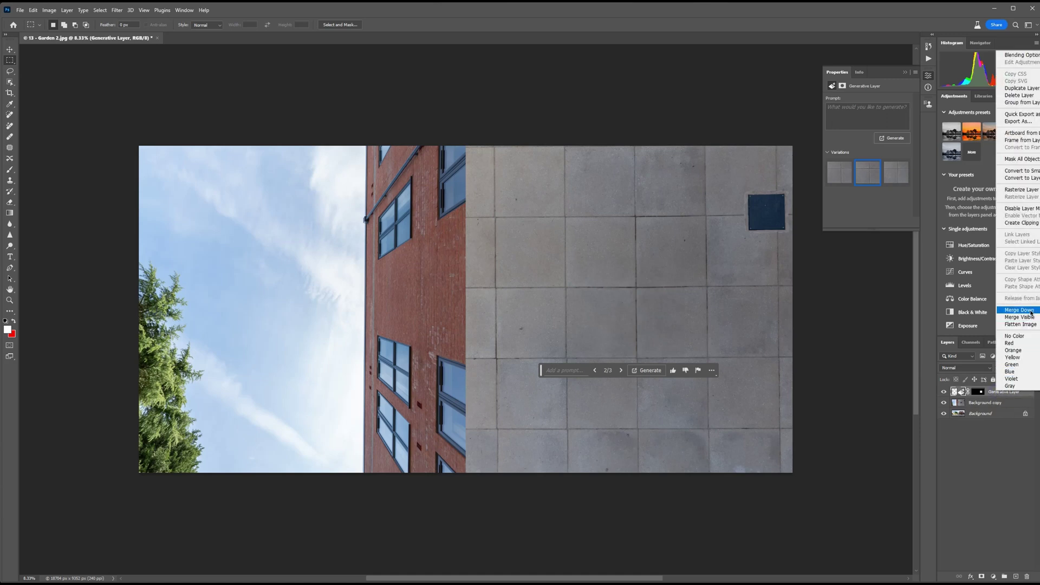
click(1030, 313)
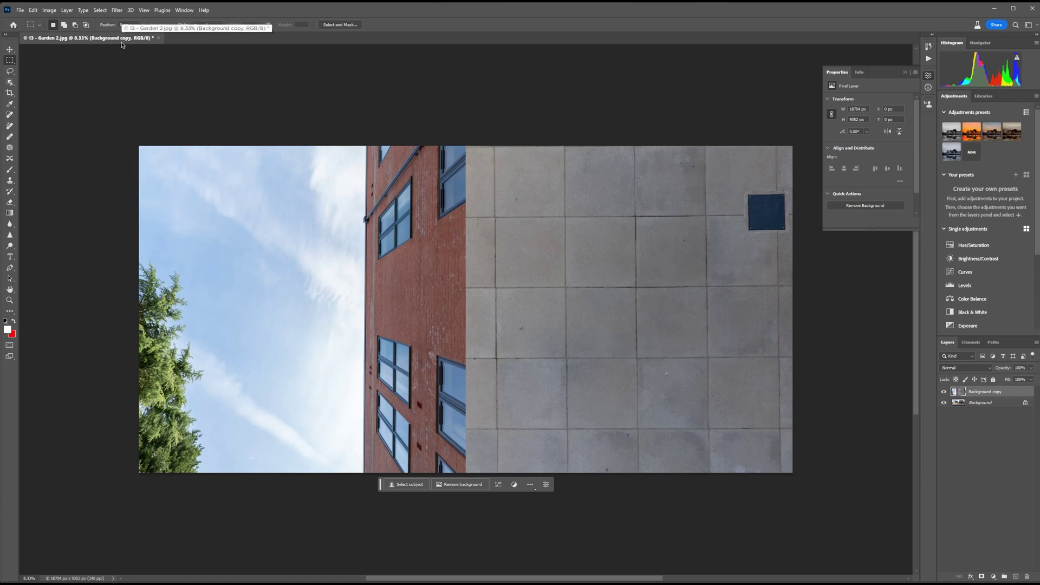
Step: Apply Flexify 2 with zenith & nadir input and equirectangular output to restore the panorama
click(116, 10)
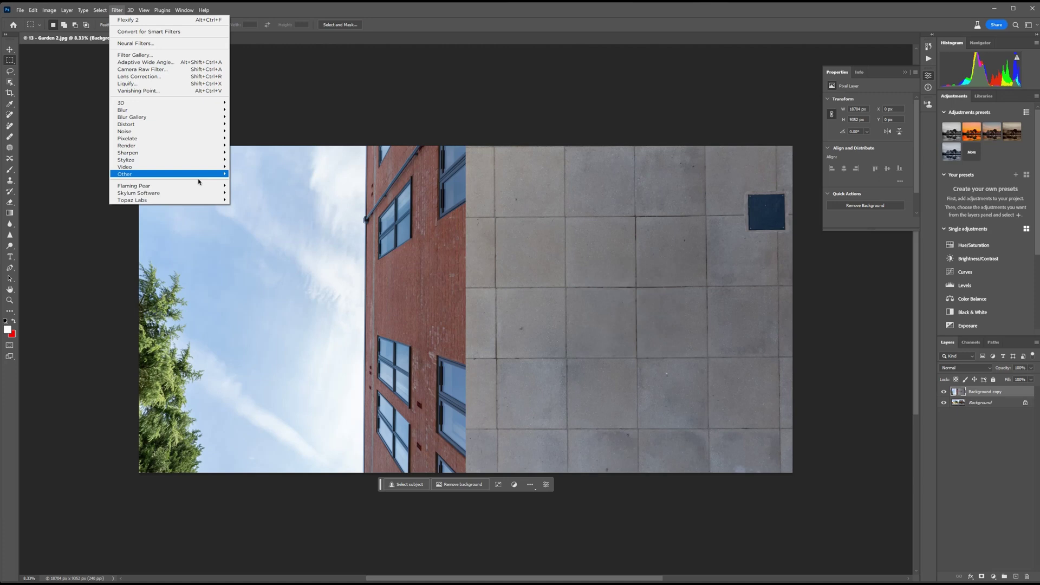
mouse_move(208, 186)
click(261, 187)
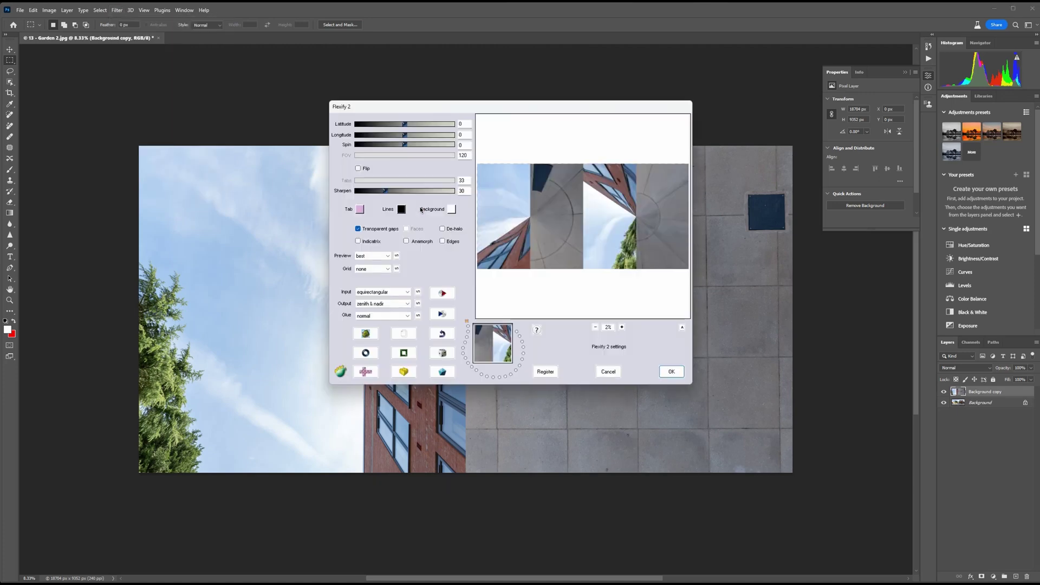
click(401, 294)
key(z)
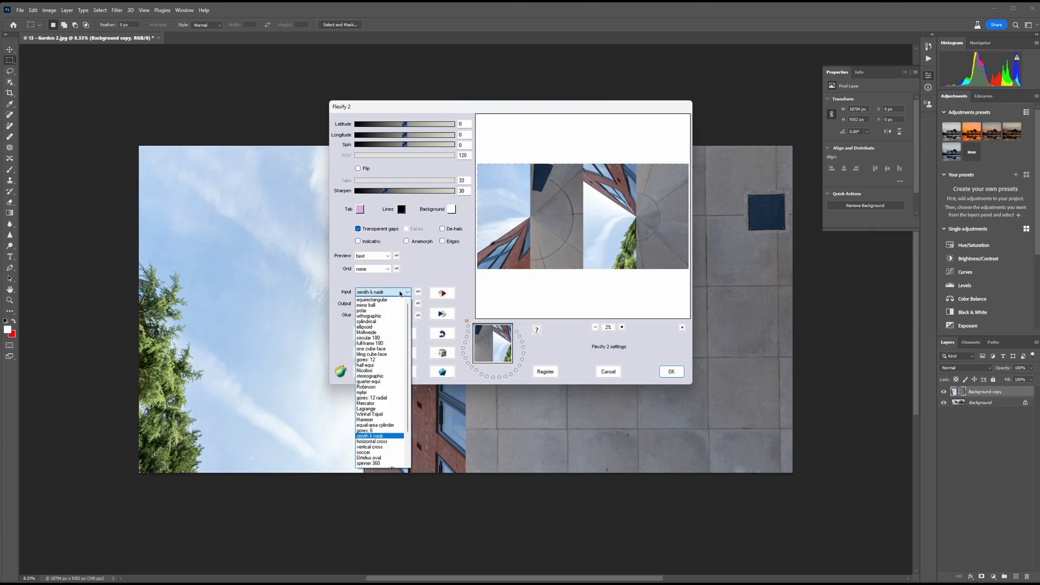
click(385, 437)
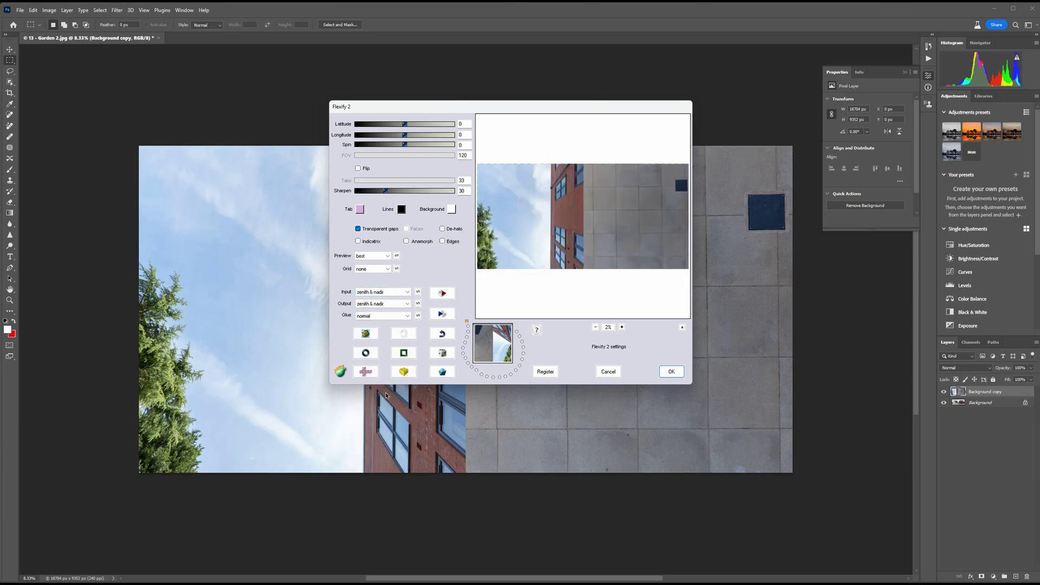
click(398, 305)
key(e)
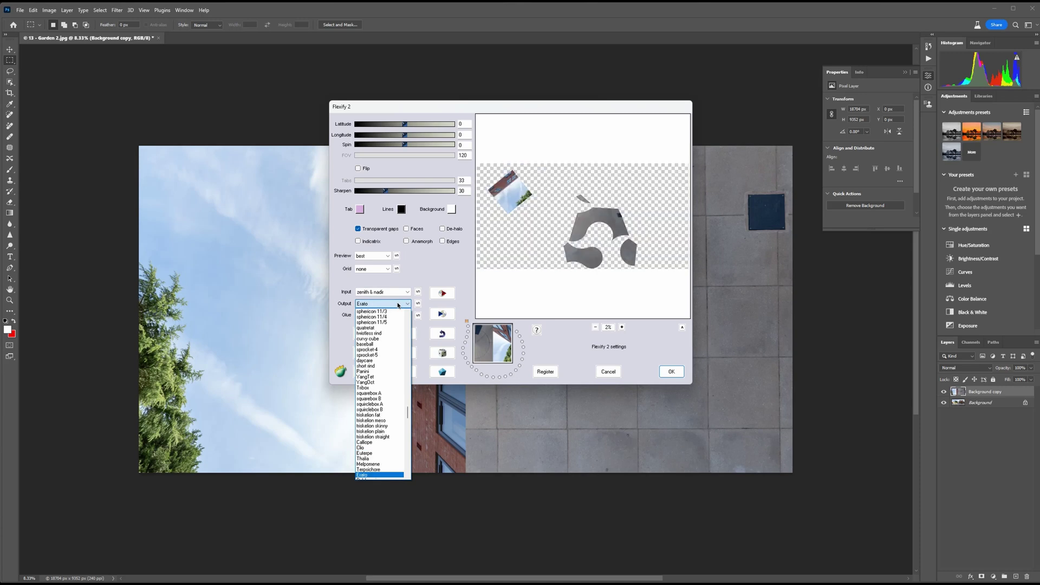
scroll(398, 305, up, 15)
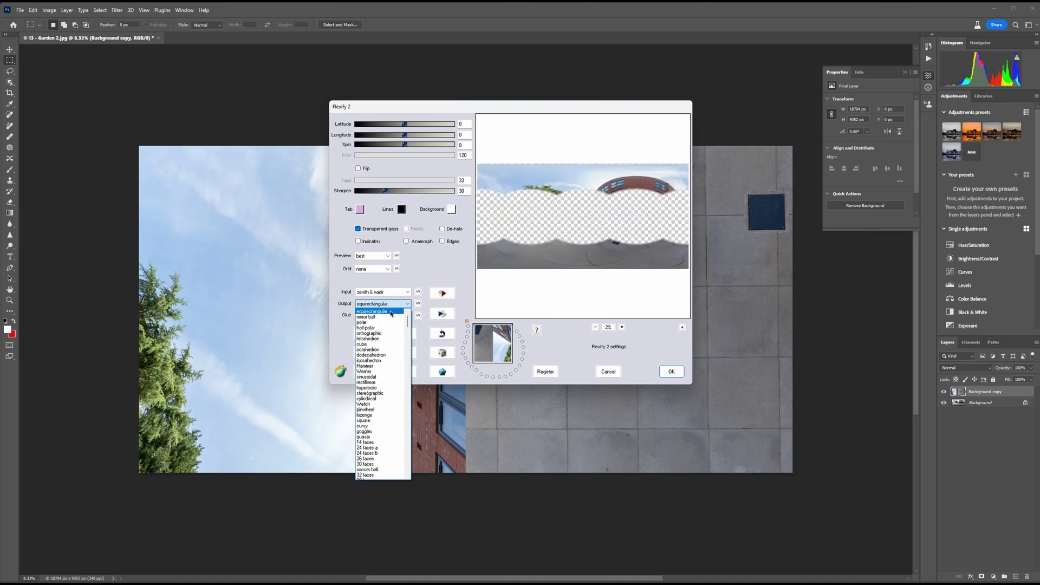
click(391, 312)
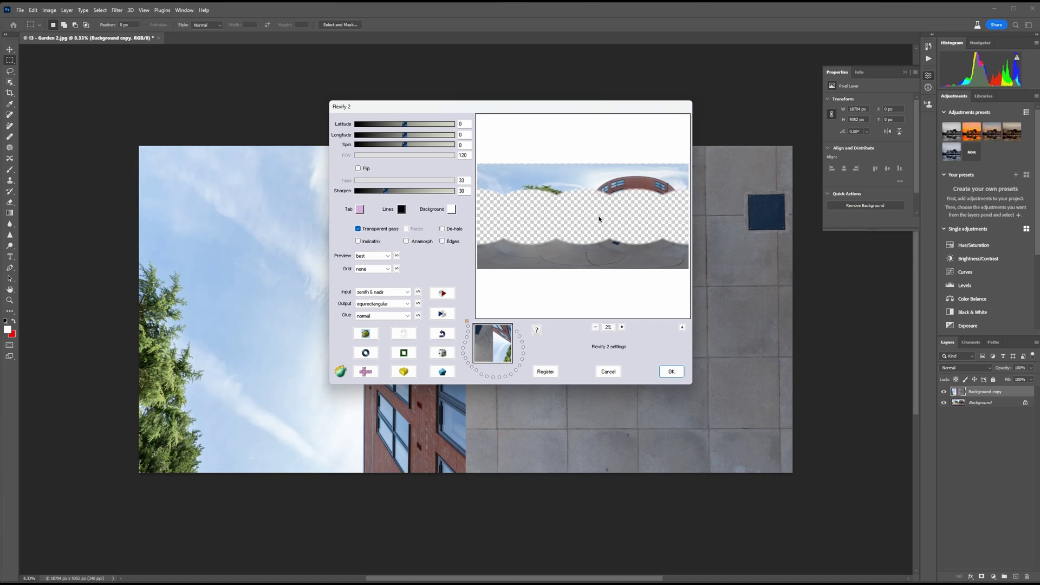
click(672, 372)
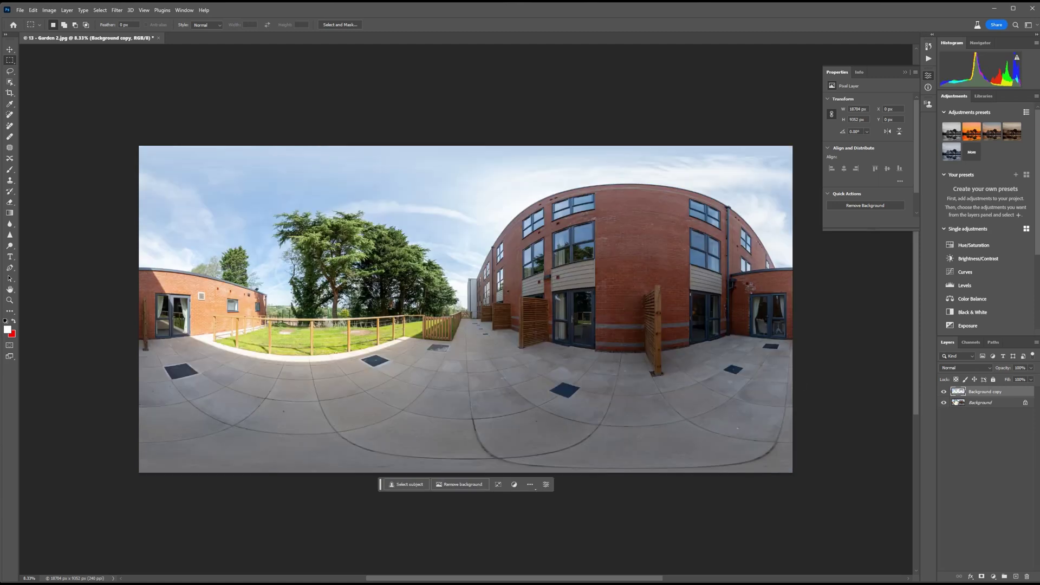
Step: Flatten the garden panorama's Background copy into a single Background layer
right_click(986, 392)
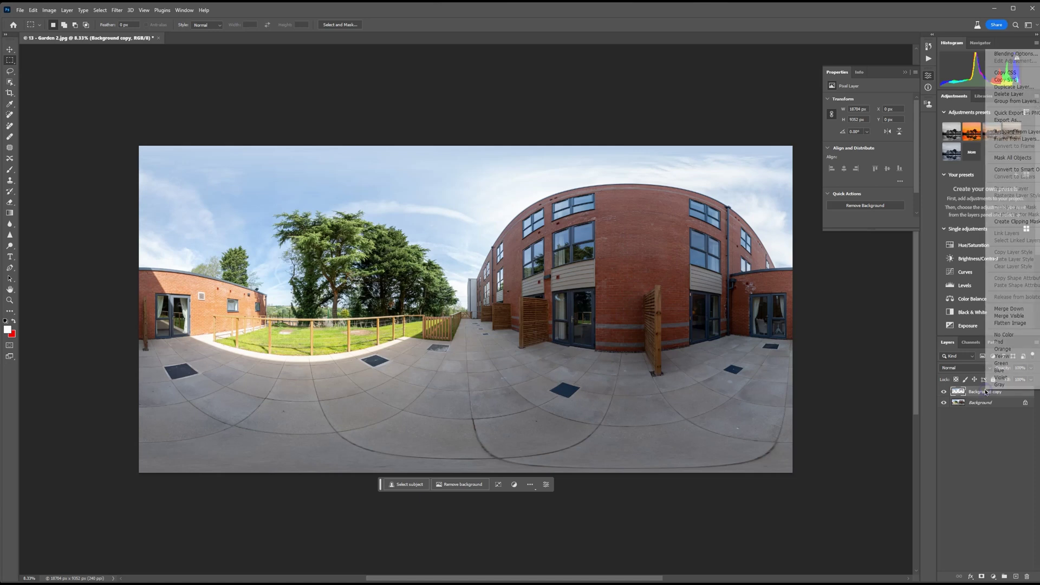
click(1007, 334)
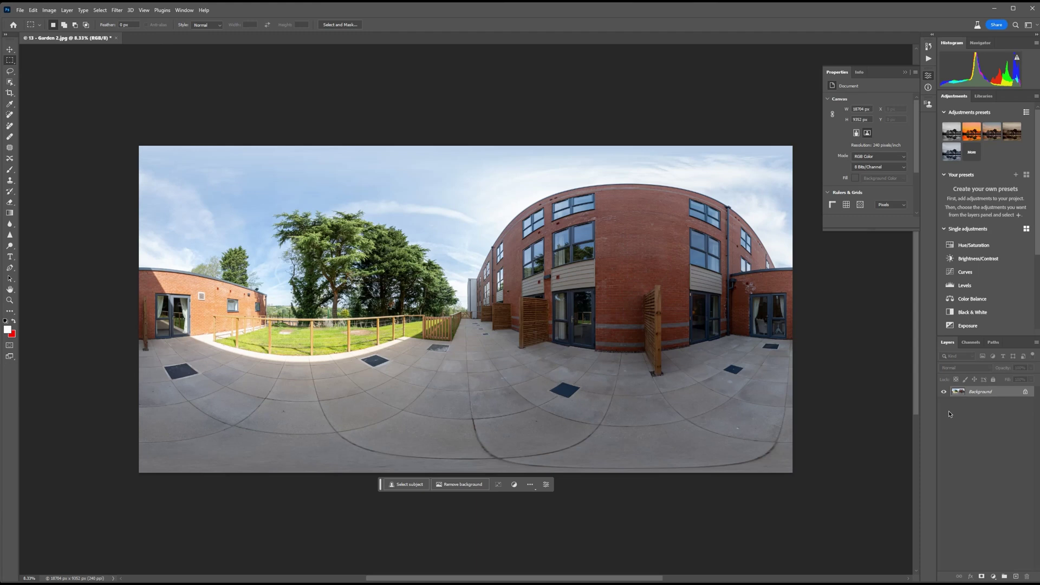
Step: Open 24 - 1st Lounge Diner.jpg and fit the whole panorama in the window
click(20, 10)
click(59, 37)
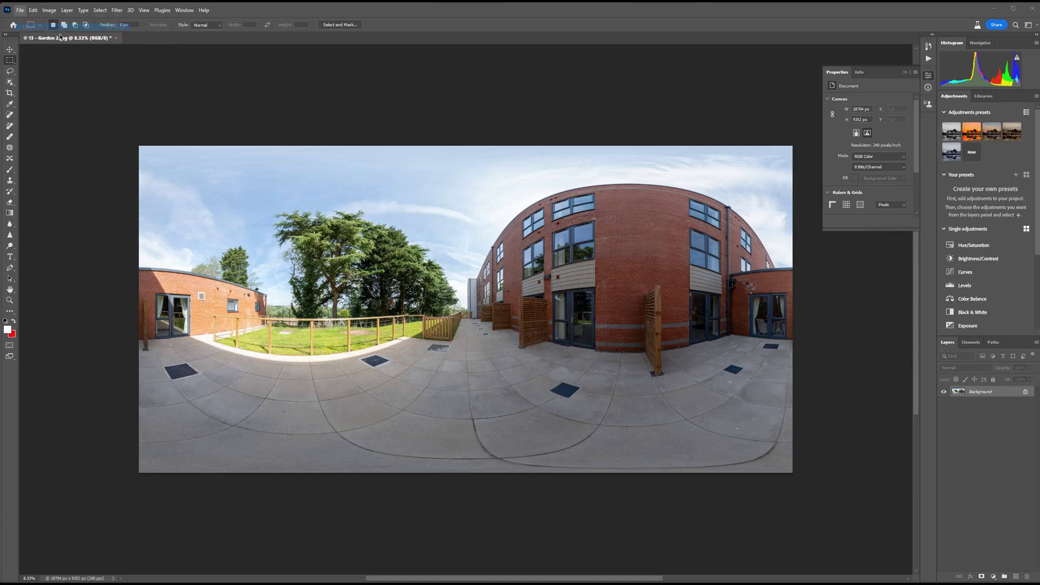
double_click(341, 159)
key(ctrl+0)
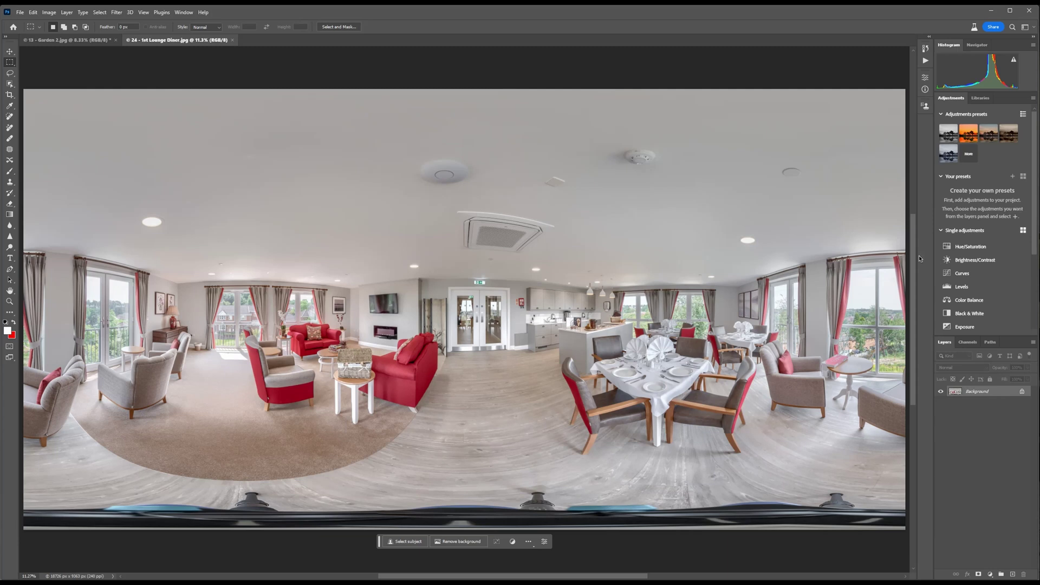
Step: Show the Actions panel and select the personal action set
click(926, 63)
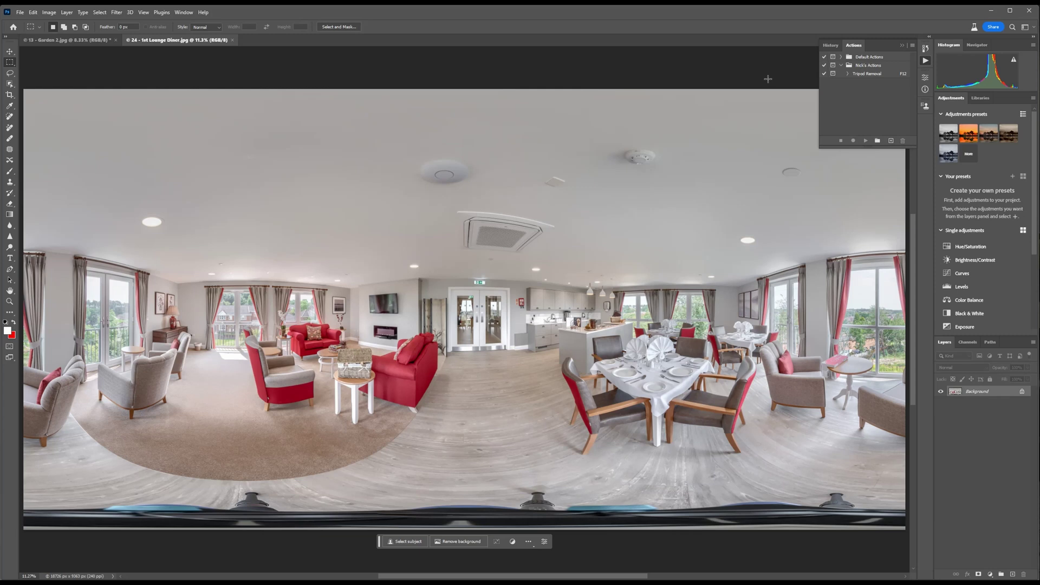
click(183, 12)
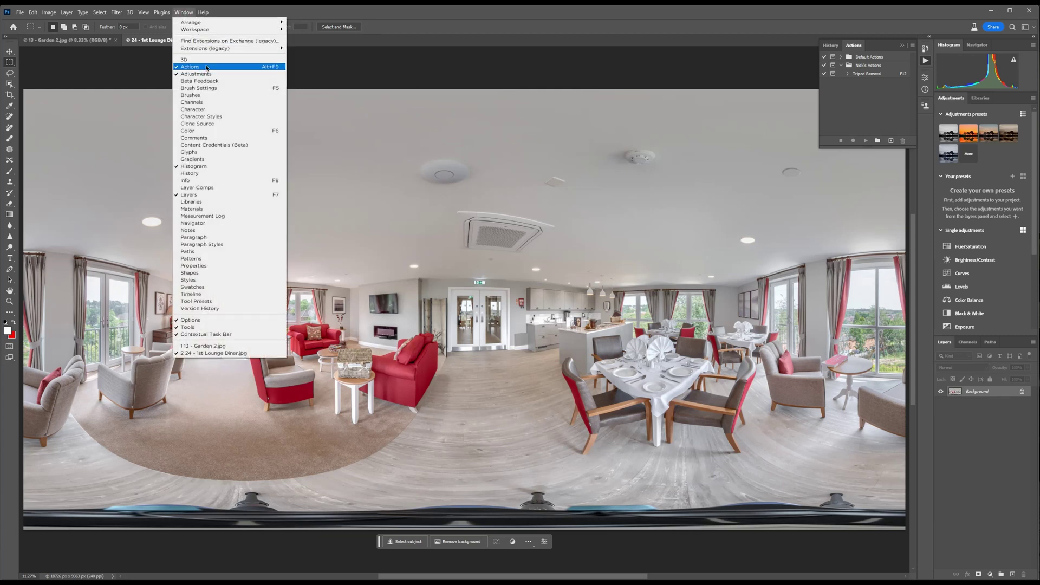
click(184, 12)
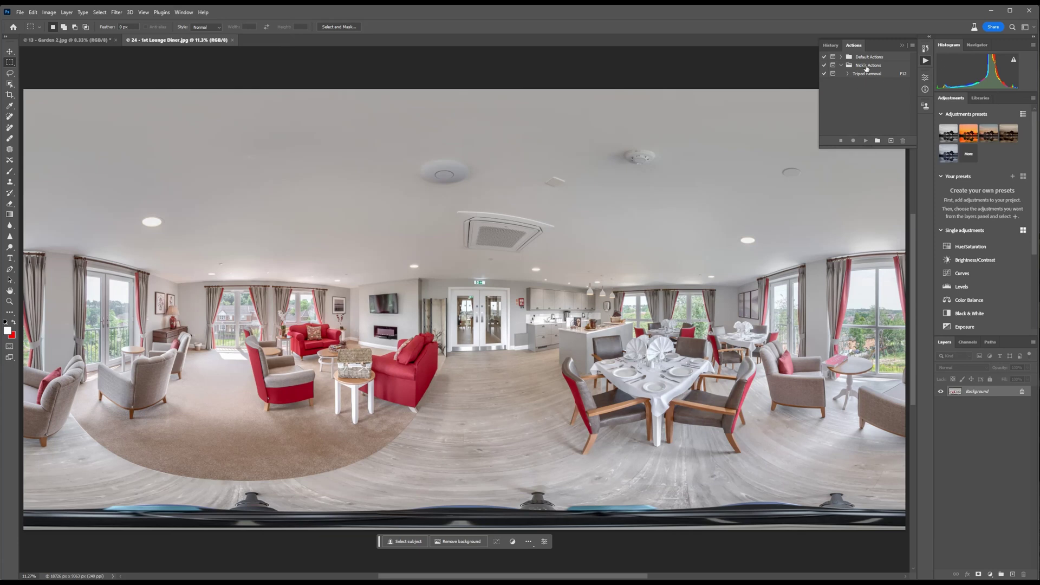
click(866, 67)
Step: Create a new action 'Tripod Be Gone' on function key F11 and start recording
click(891, 141)
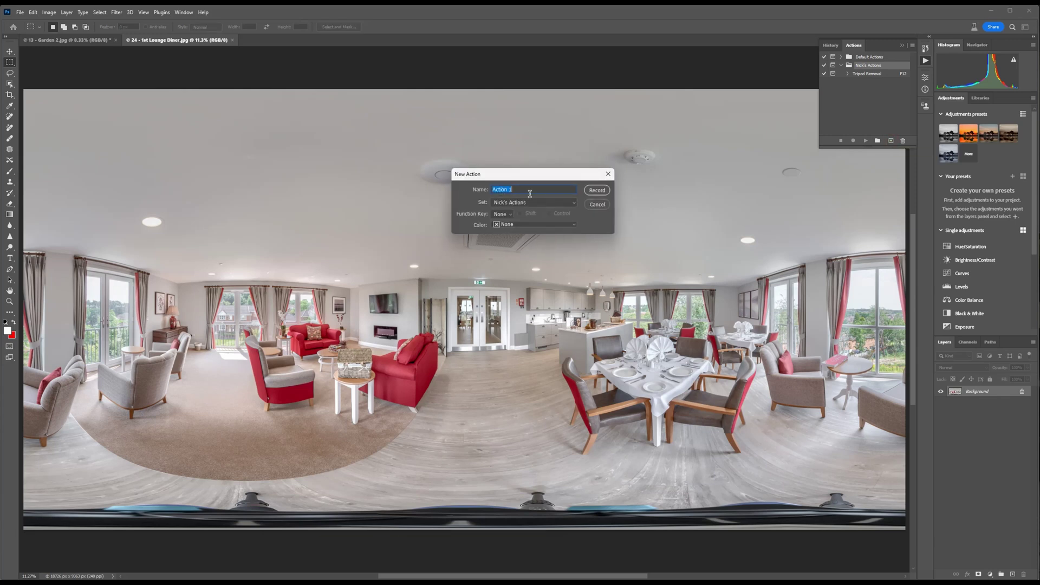
text(Tripod Be Gone)
click(504, 214)
click(509, 301)
click(597, 190)
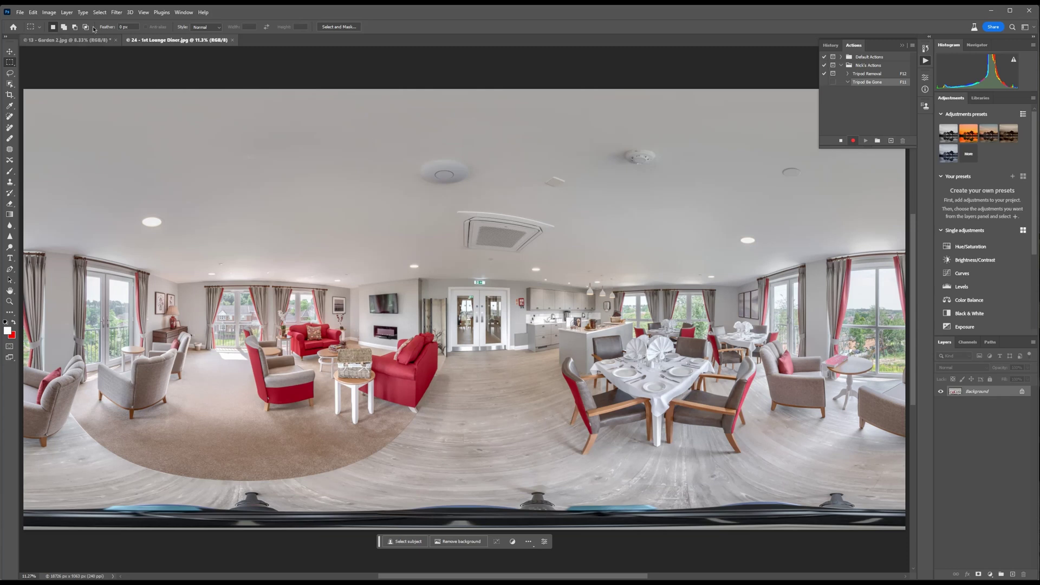
Step: Duplicate the lounge panorama's Background layer as Background copy
click(66, 13)
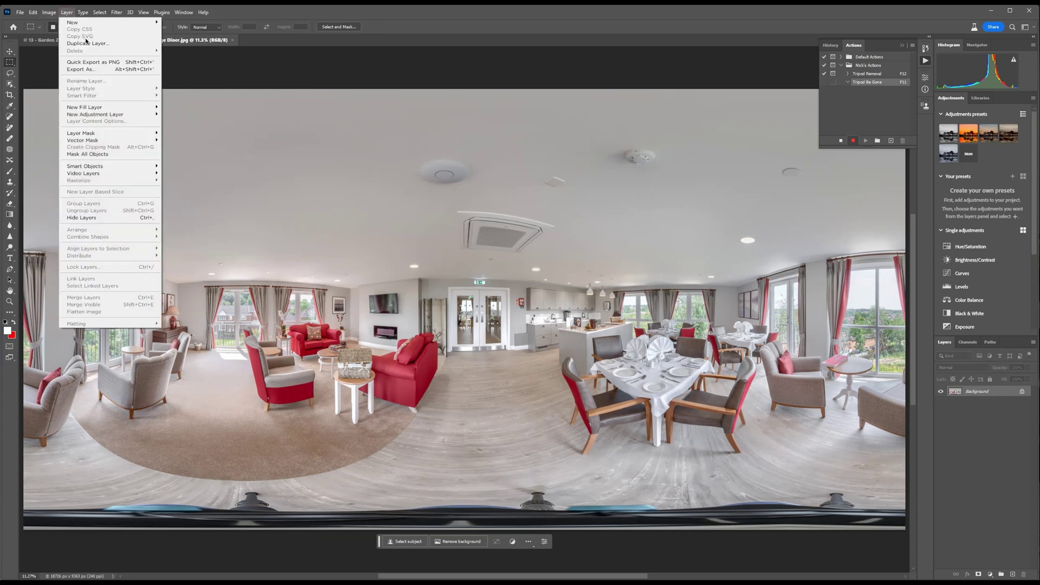
click(87, 43)
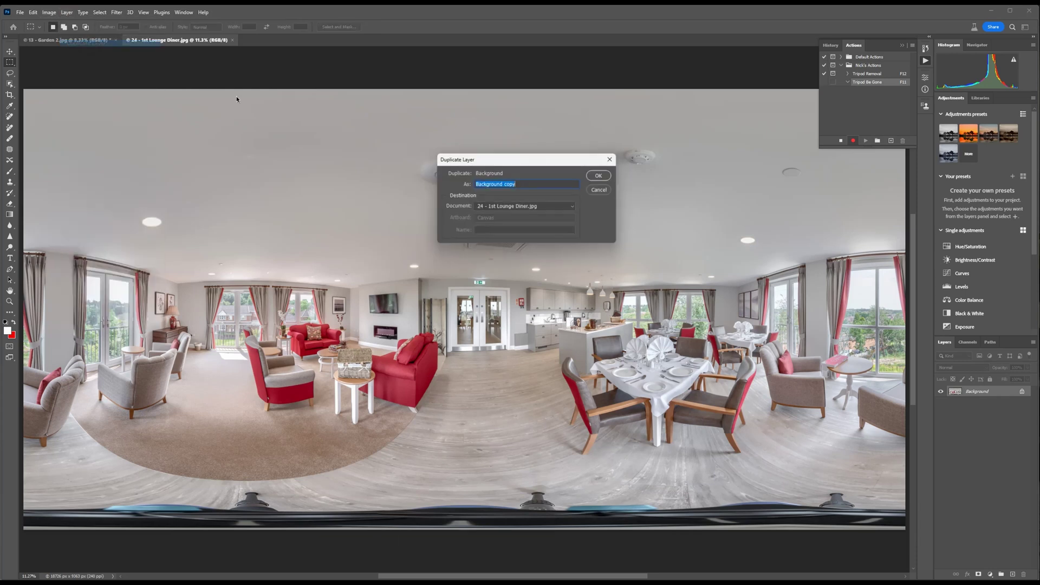
click(604, 176)
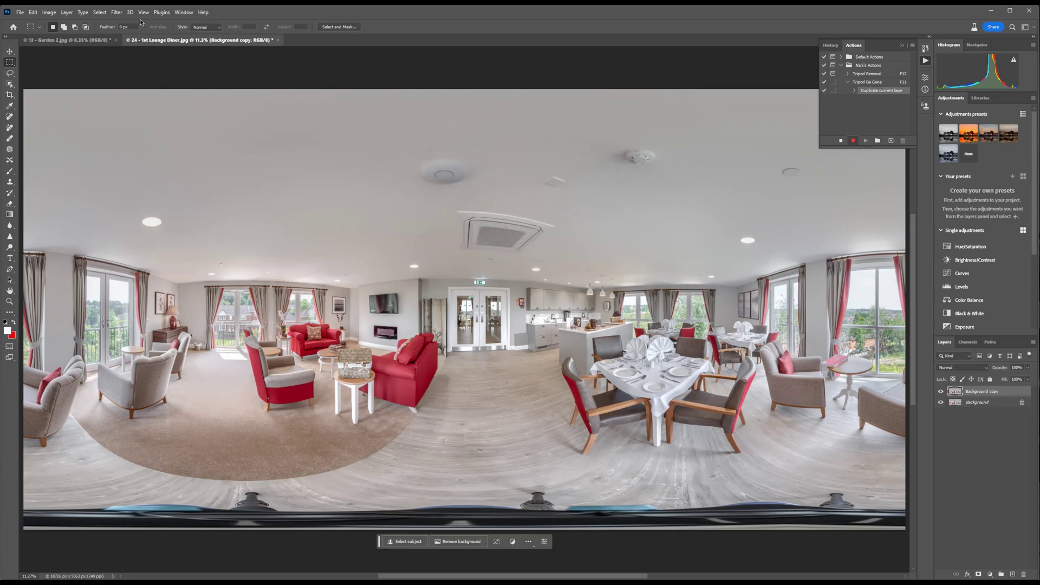
click(116, 12)
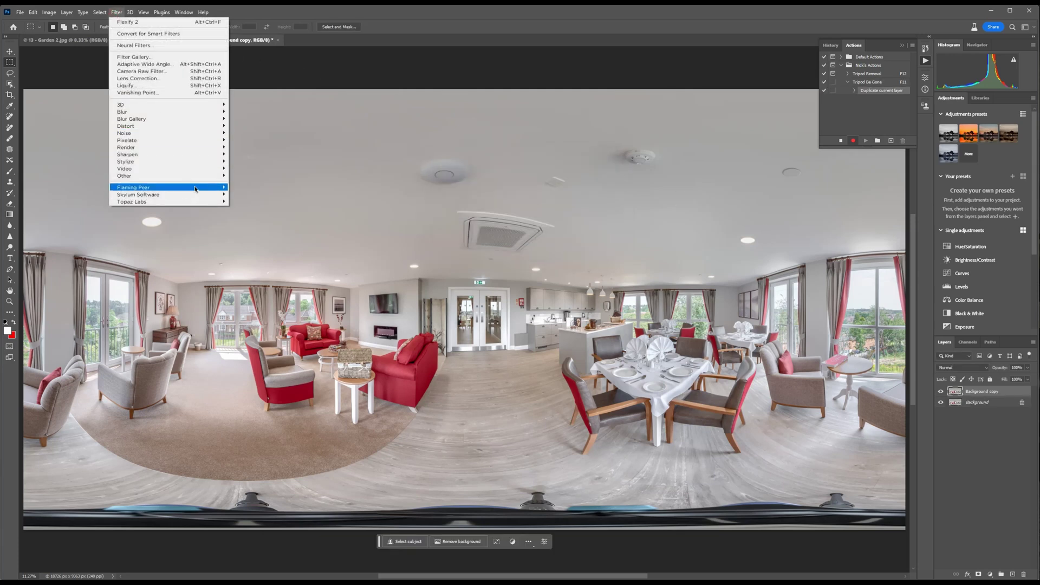
Step: Apply Flexify 2 to the copy, converting equirectangular input to zenith & nadir output
mouse_move(195, 188)
click(247, 187)
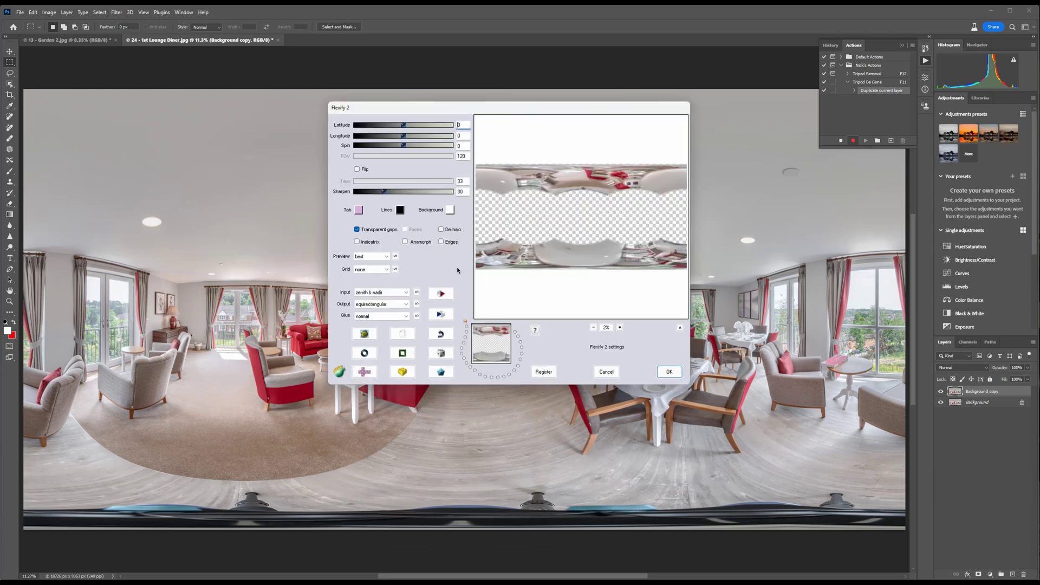
click(396, 293)
key(Home)
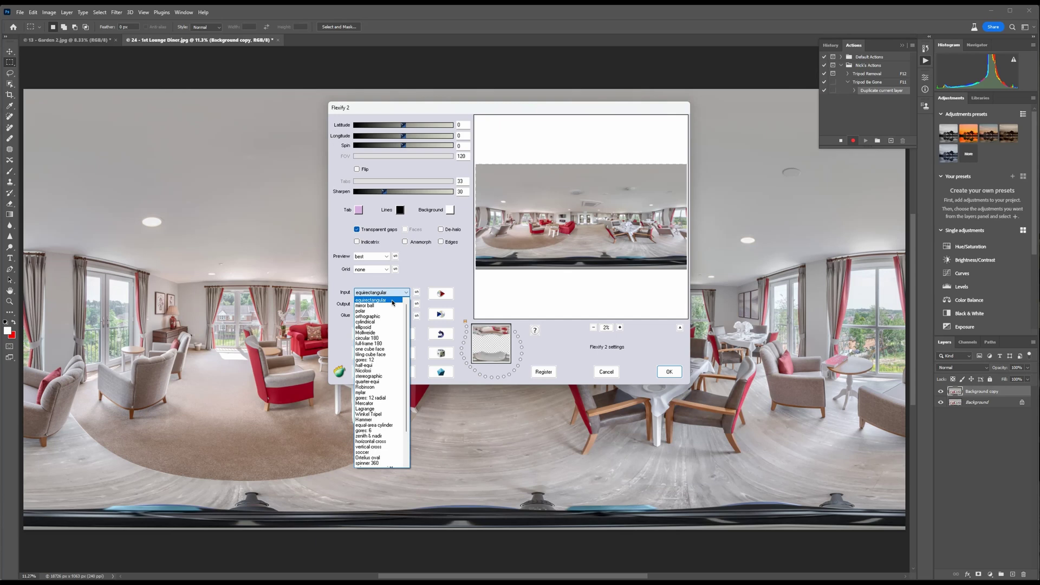
click(393, 301)
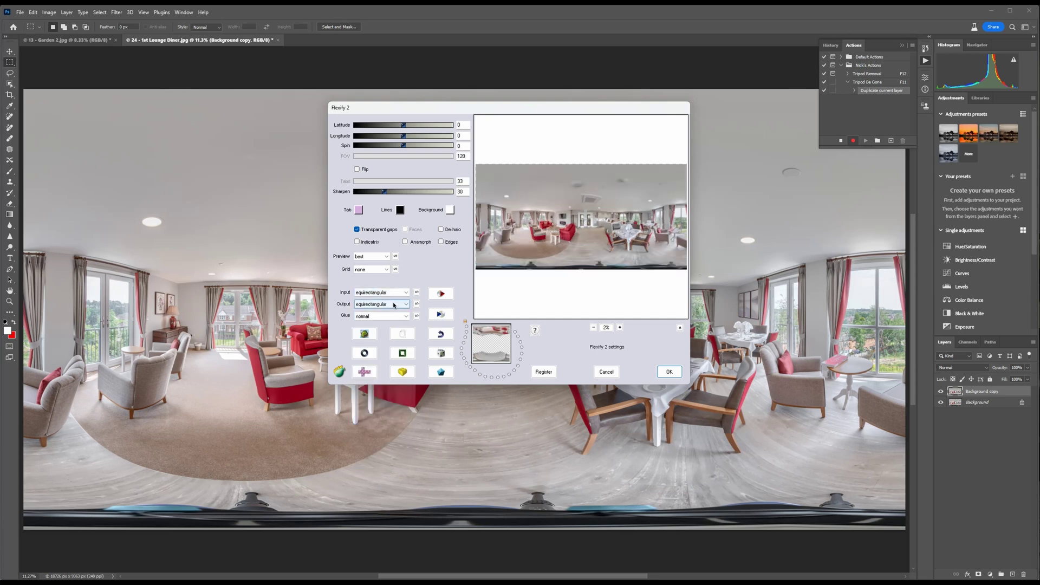
click(394, 304)
scroll(381, 390, down, 20)
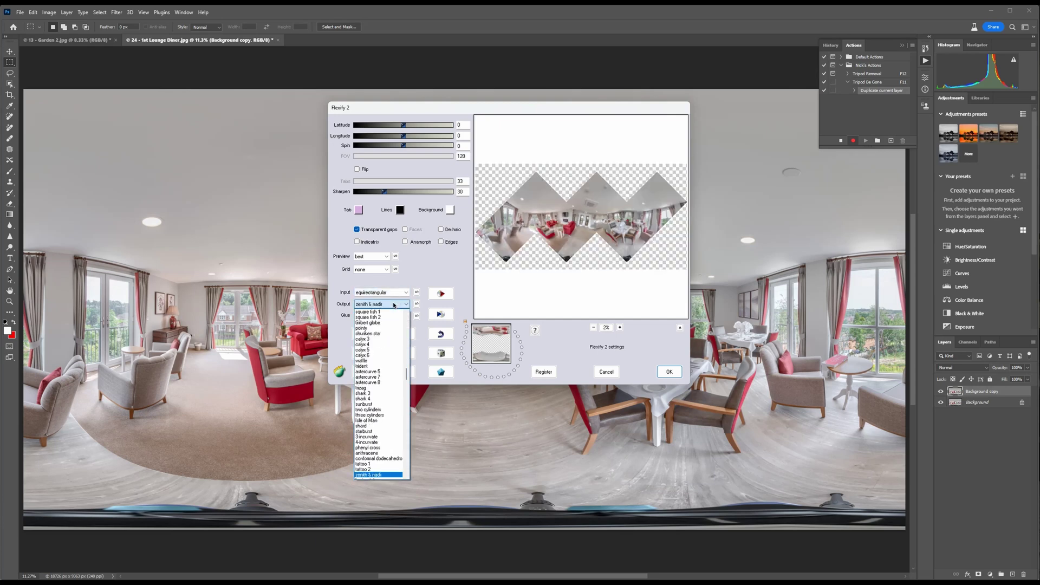
scroll(386, 476, down, 2)
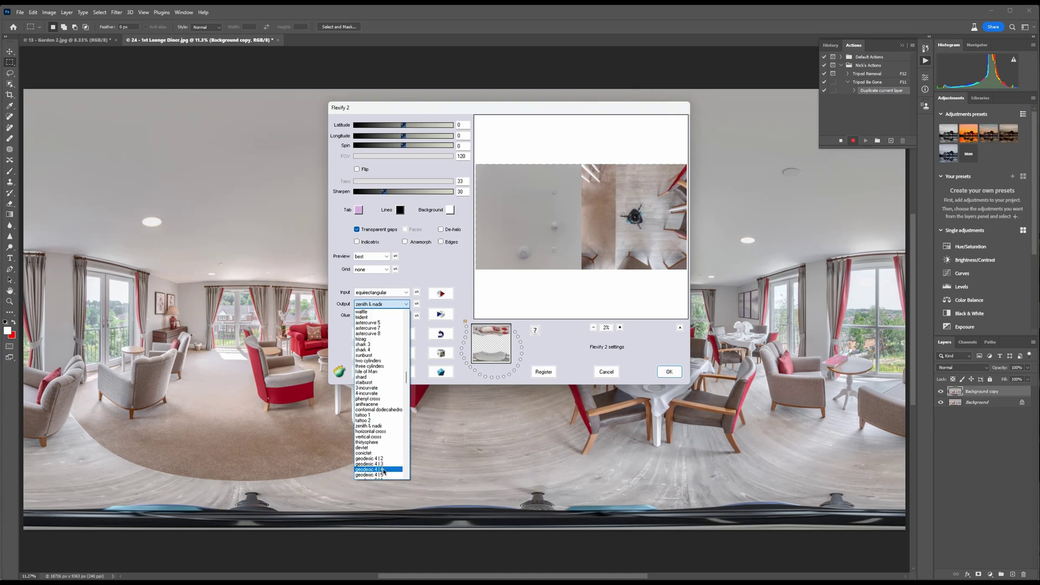
click(372, 426)
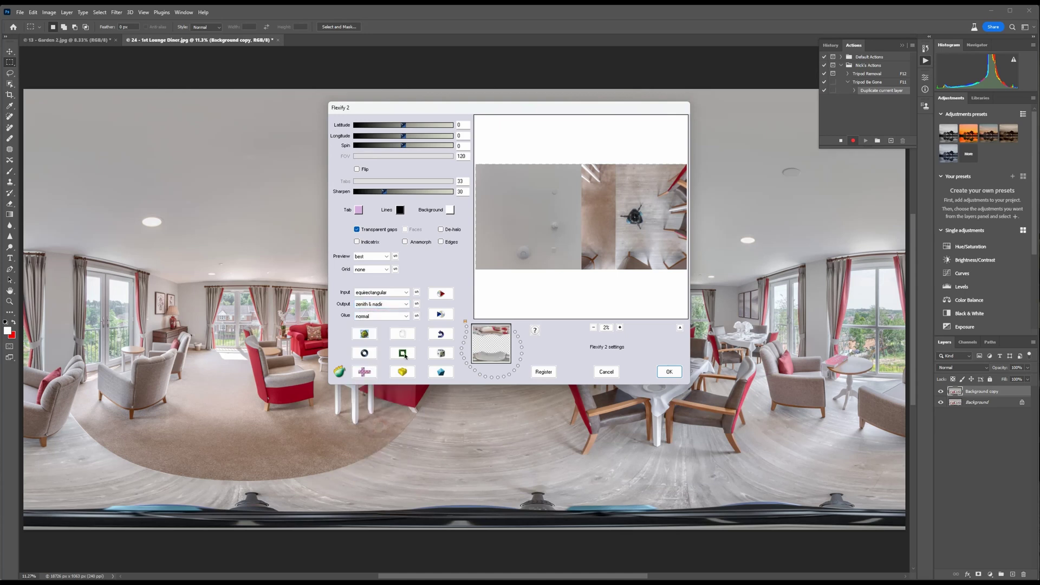
click(669, 372)
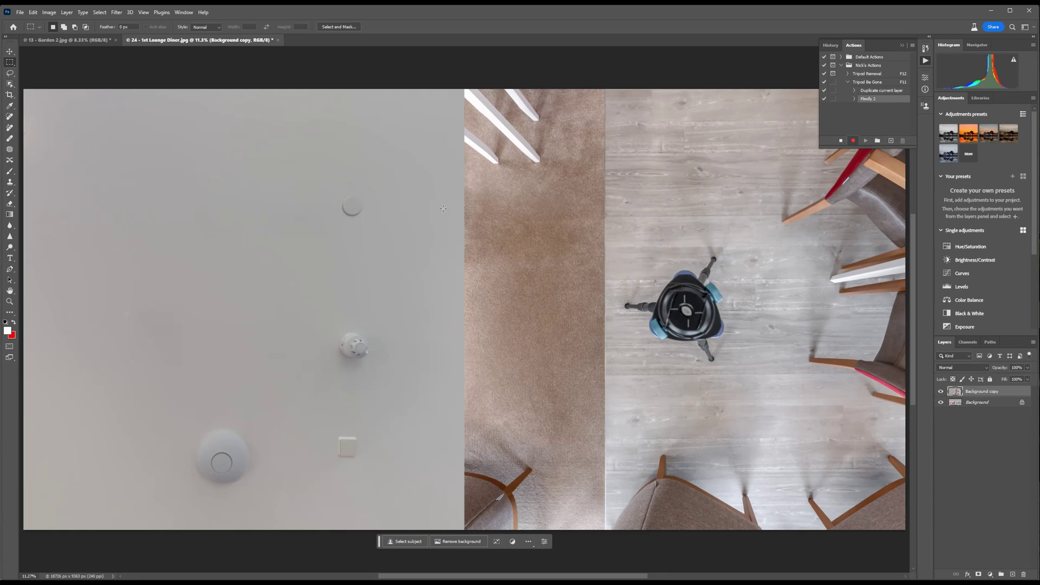
Step: Marquee-select the tripod on the nadir floor and Generative Fill it with an empty prompt
click(10, 62)
drag(614, 247, 738, 373)
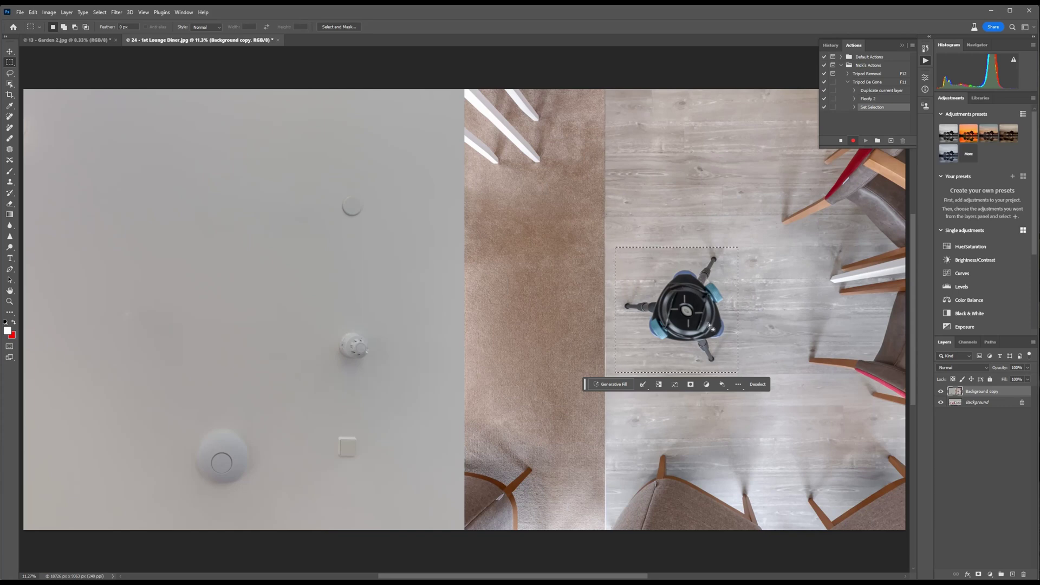
click(618, 385)
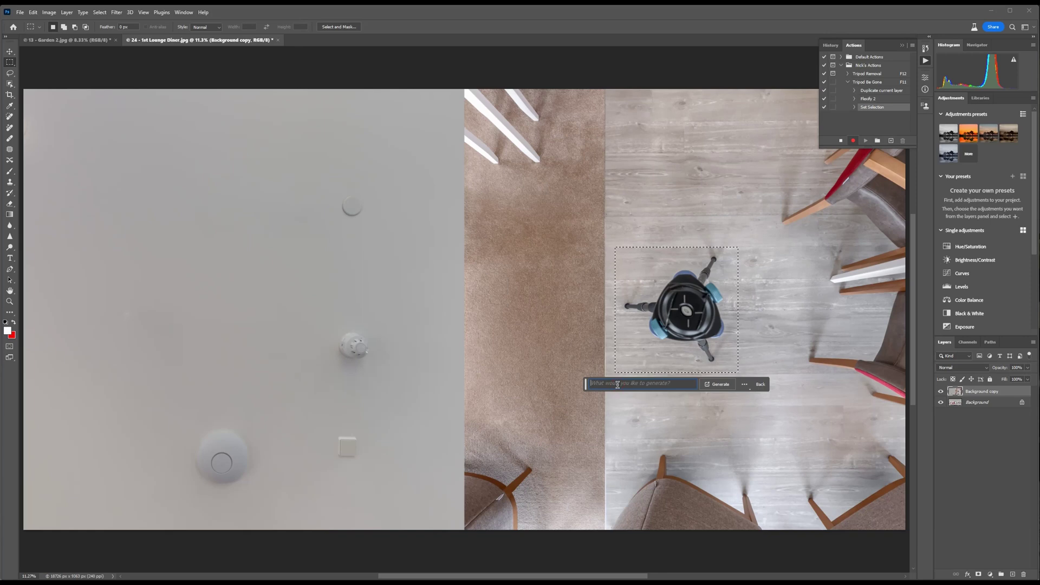
click(715, 385)
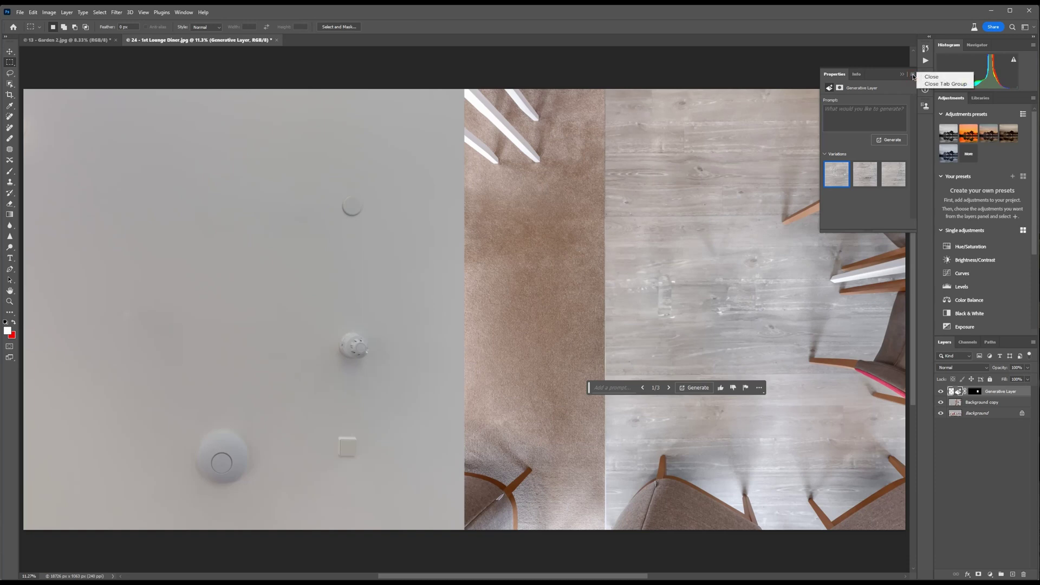
Step: Insert a Stop step with the message 'Select Image' into the action
click(913, 76)
click(924, 62)
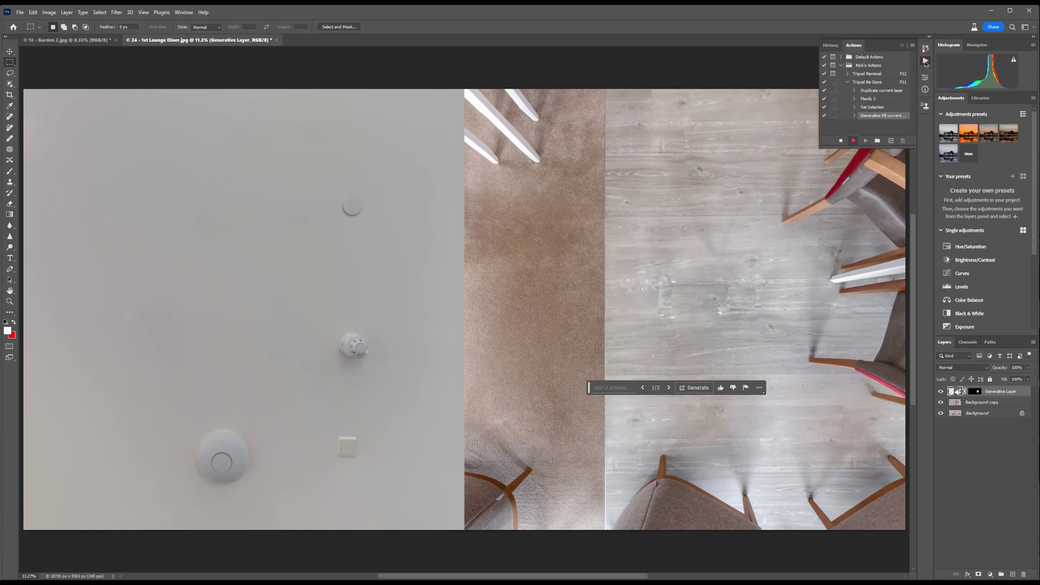
click(912, 46)
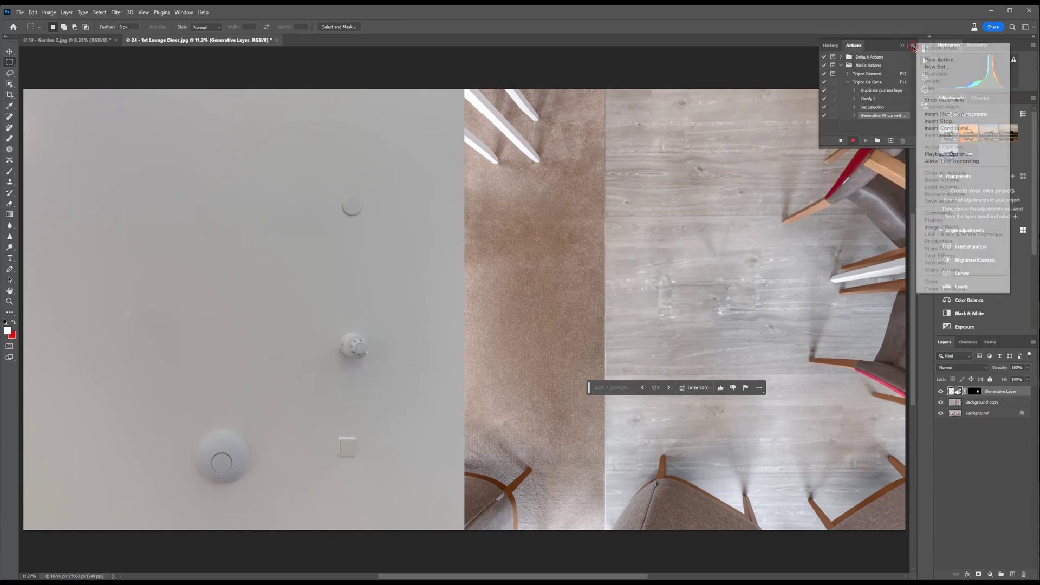
click(940, 121)
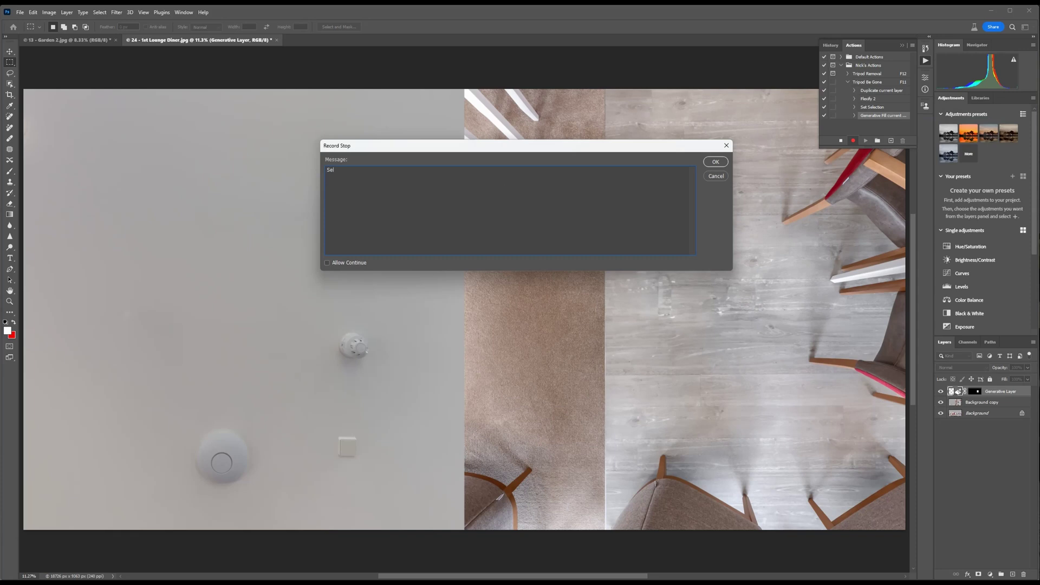
text(Select Image)
click(715, 163)
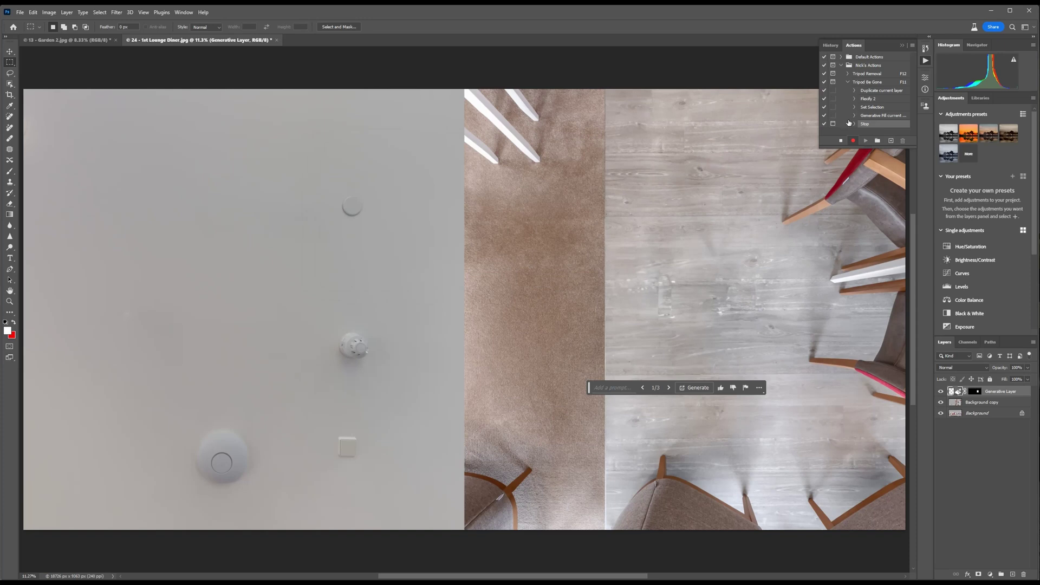
Step: Choose the third generated variation to fill the former tripod area
click(925, 77)
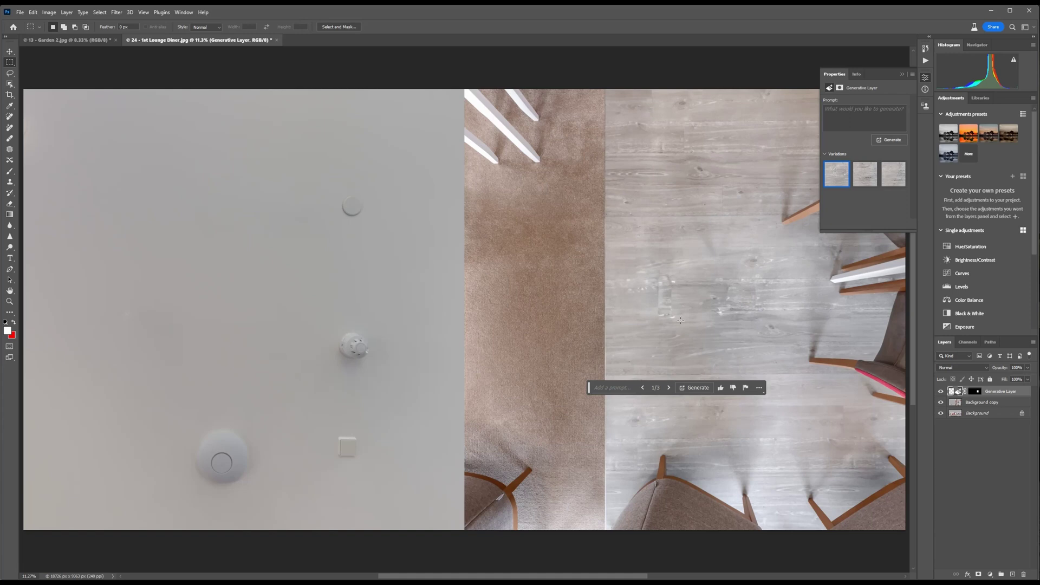
mouse_move(864, 181)
click(865, 181)
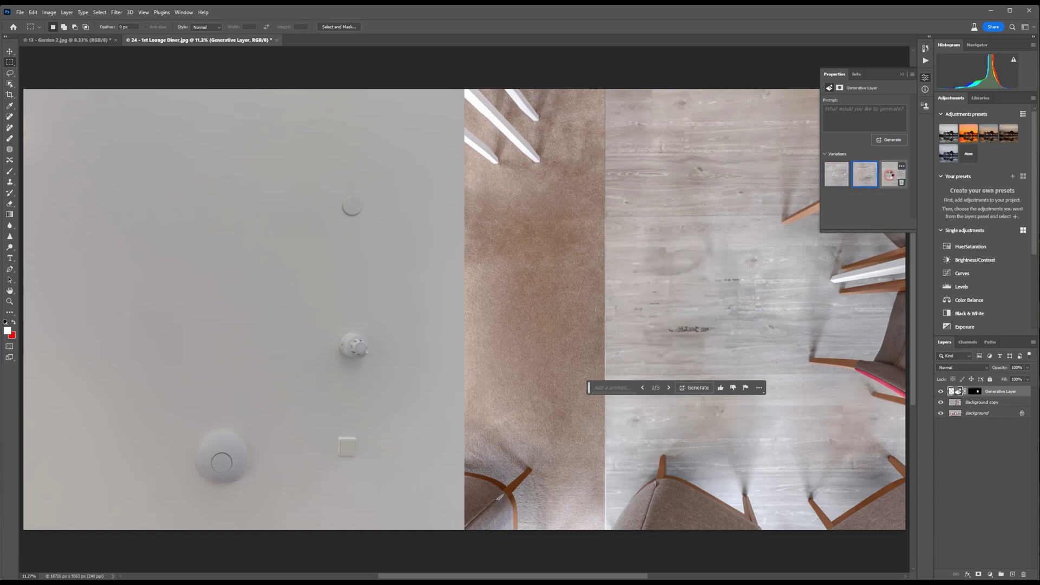
click(888, 178)
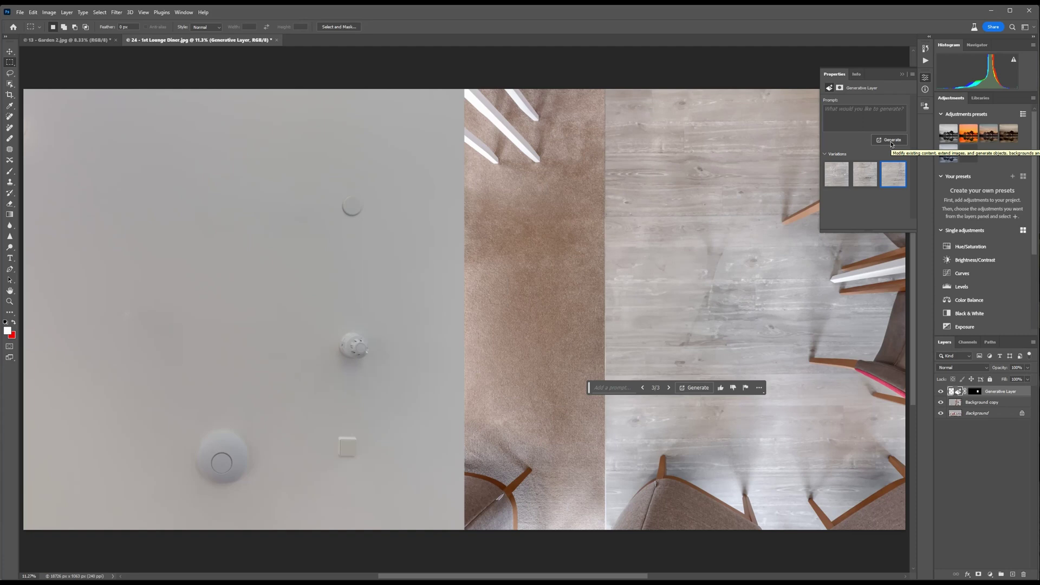
click(925, 61)
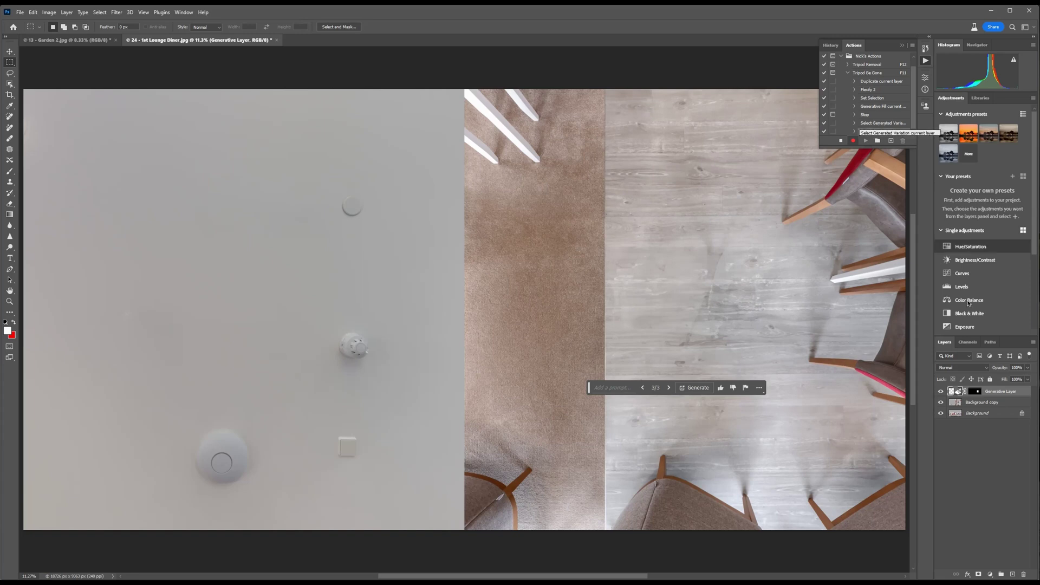
Step: Merge the Generative Layer down, then set Flexify 2 to zenith & nadir input, equirectangular output
right_click(990, 392)
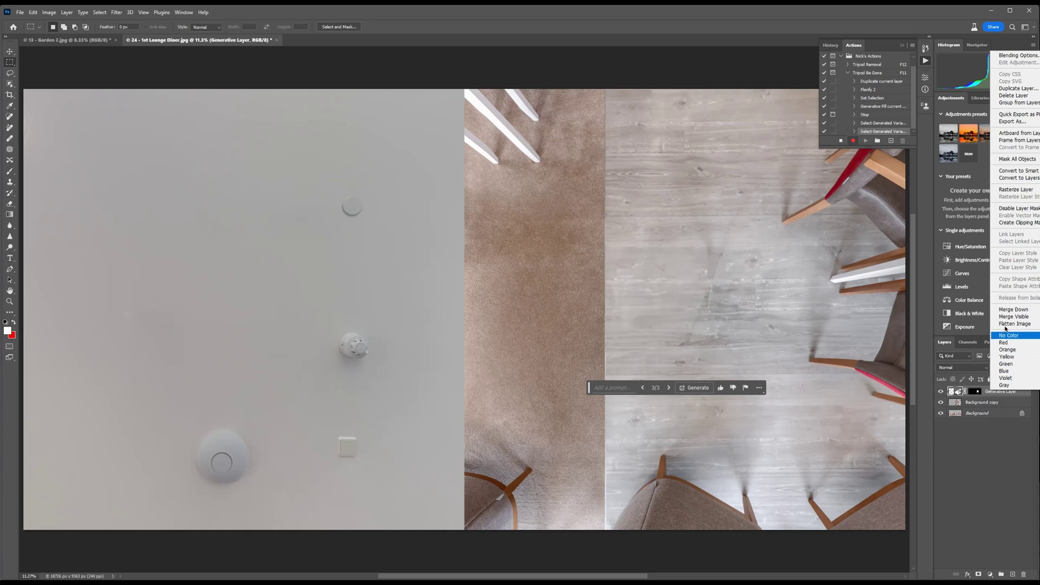
click(1011, 310)
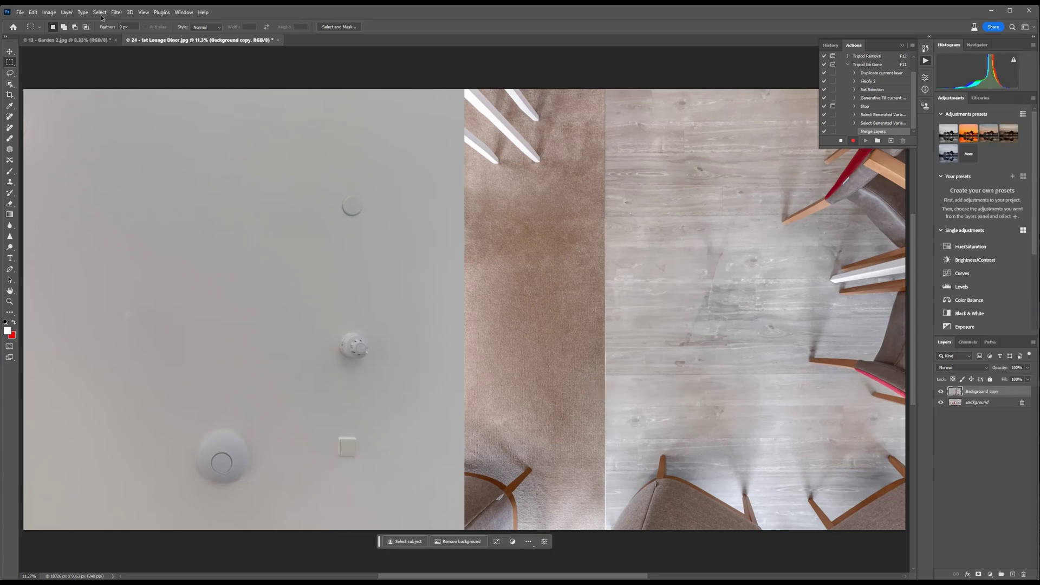
click(114, 13)
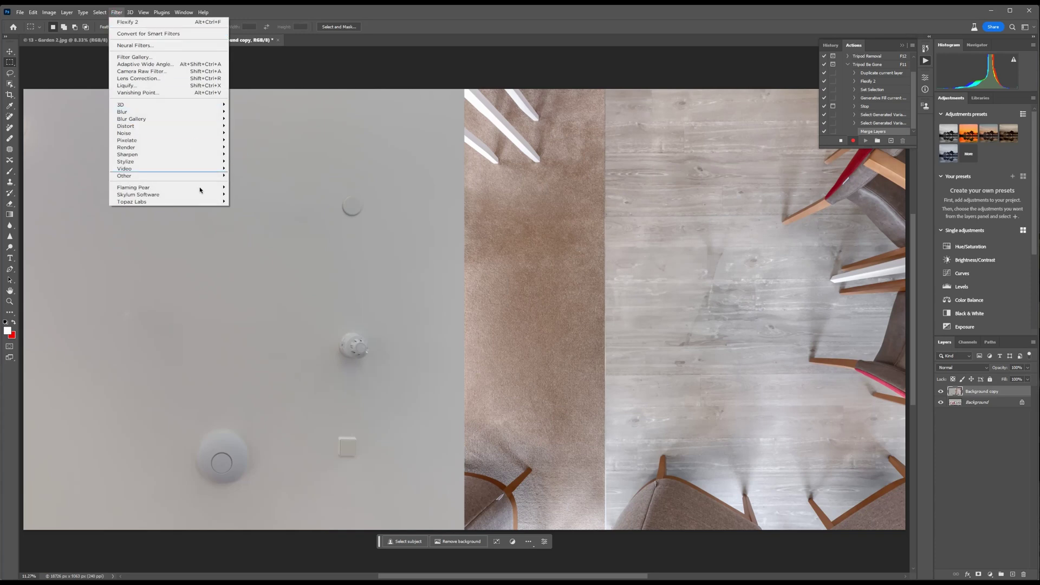
click(247, 186)
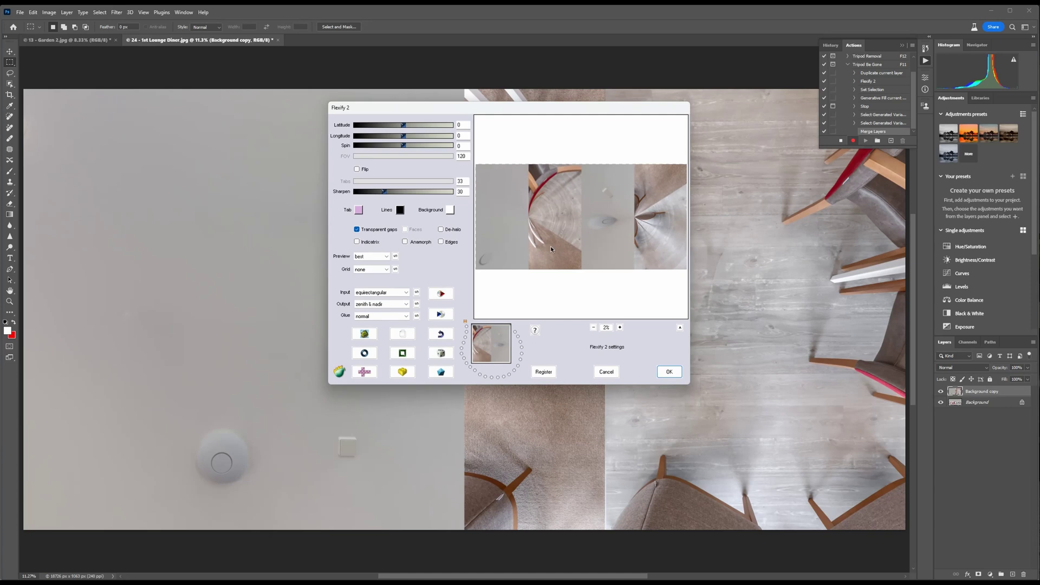
click(399, 295)
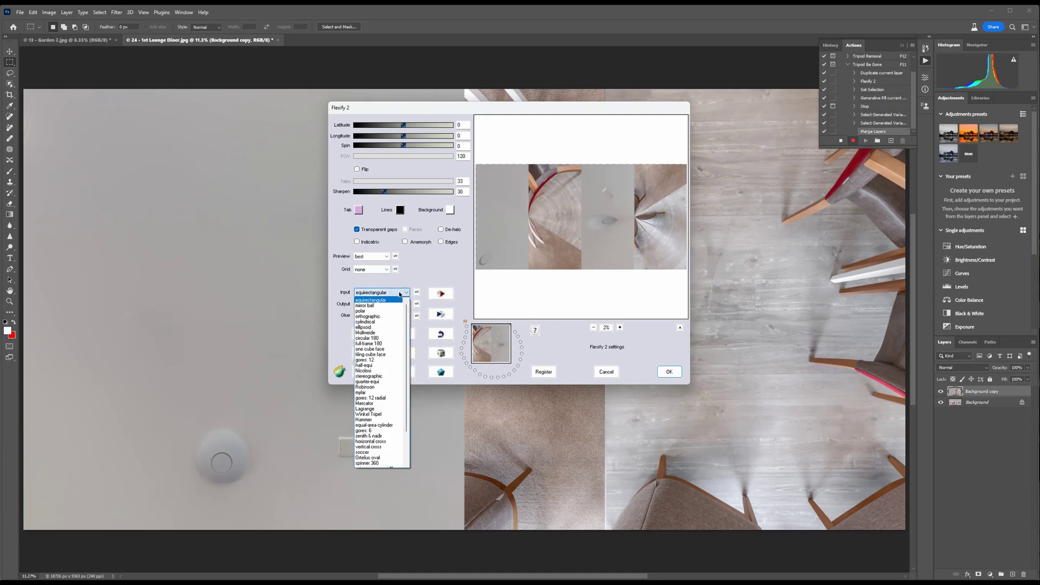
key(z)
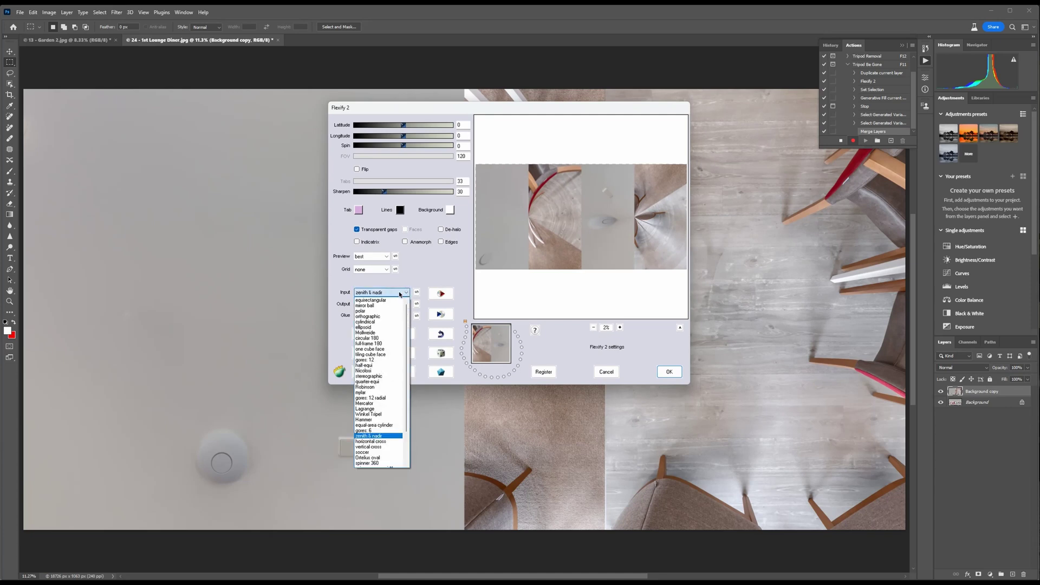
click(385, 437)
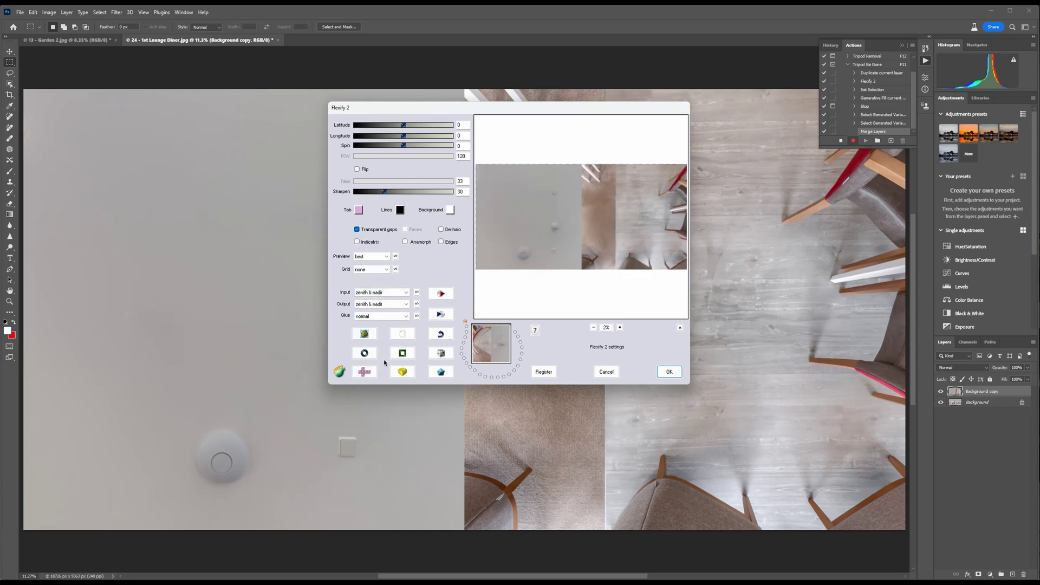
click(401, 304)
key(e)
key(e)
key(e)
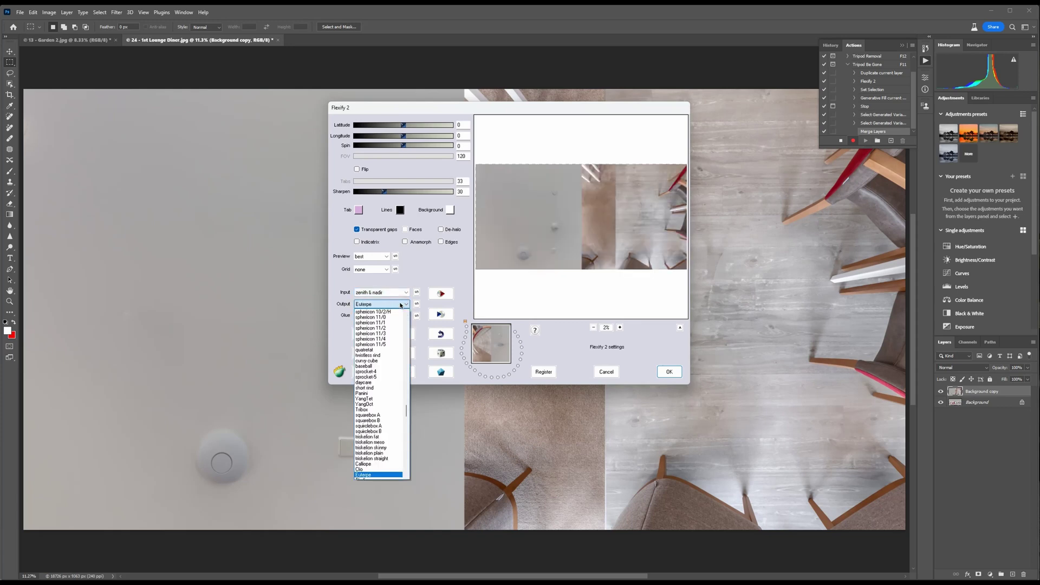
key(e)
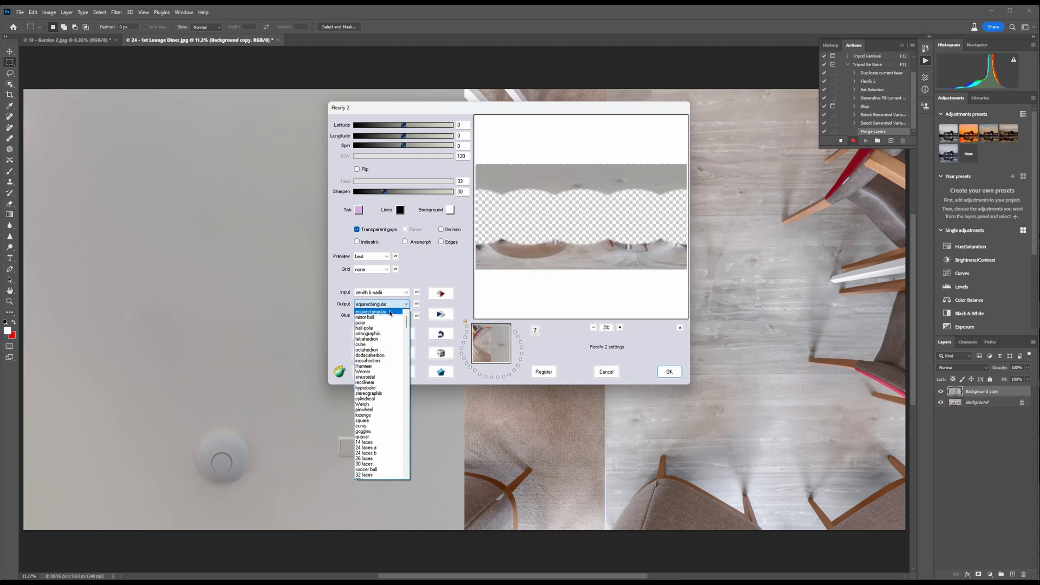
click(402, 314)
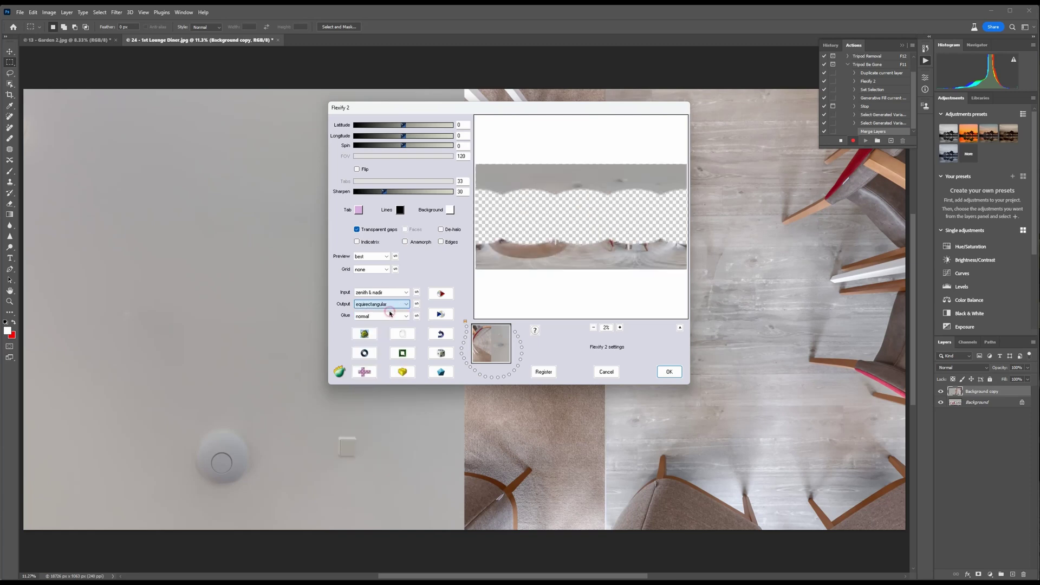
Step: Apply the equirectangular conversion and flatten the lounge panorama to one layer
click(669, 372)
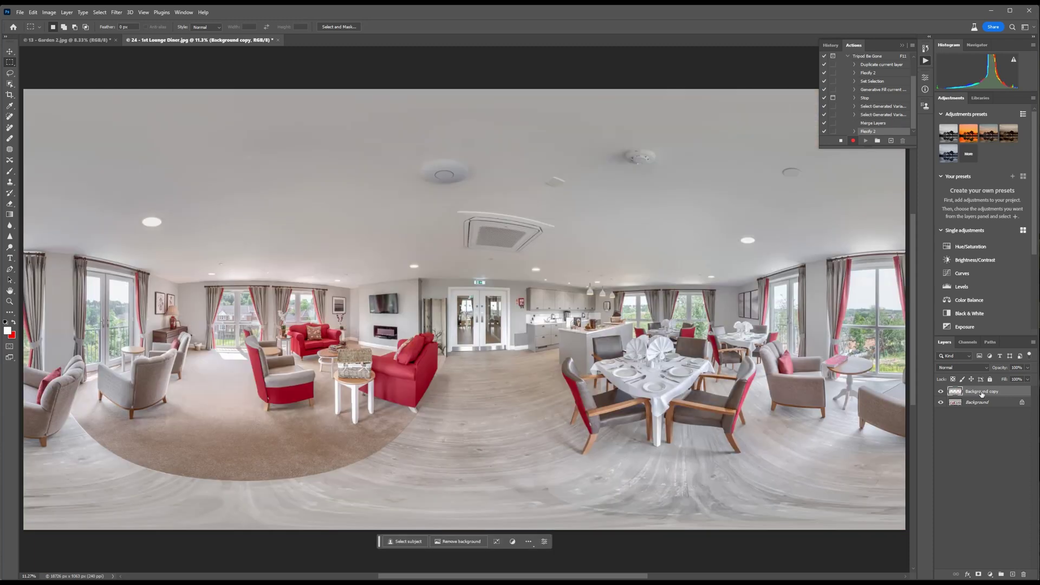
right_click(982, 394)
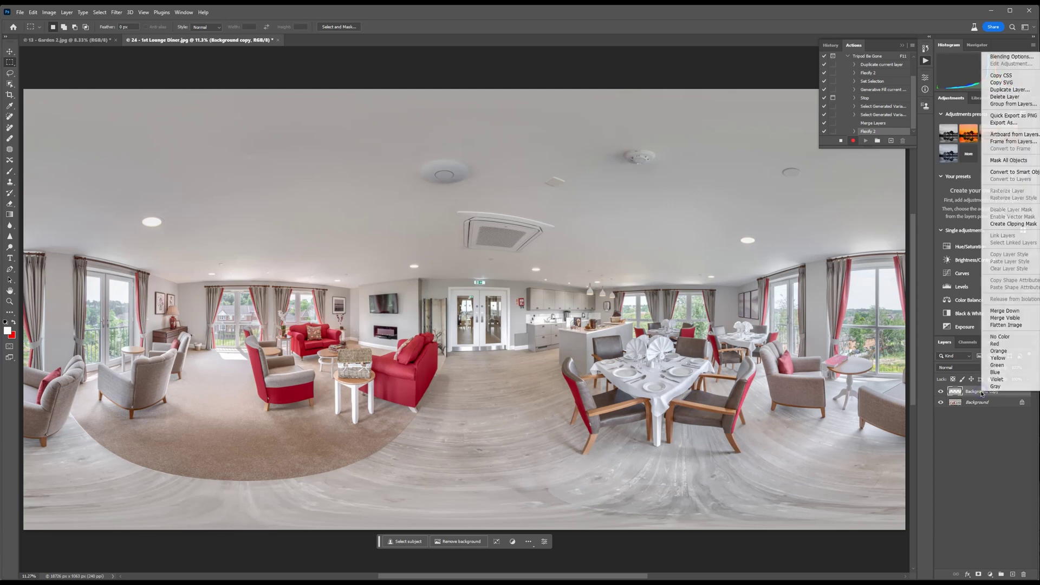
click(1008, 325)
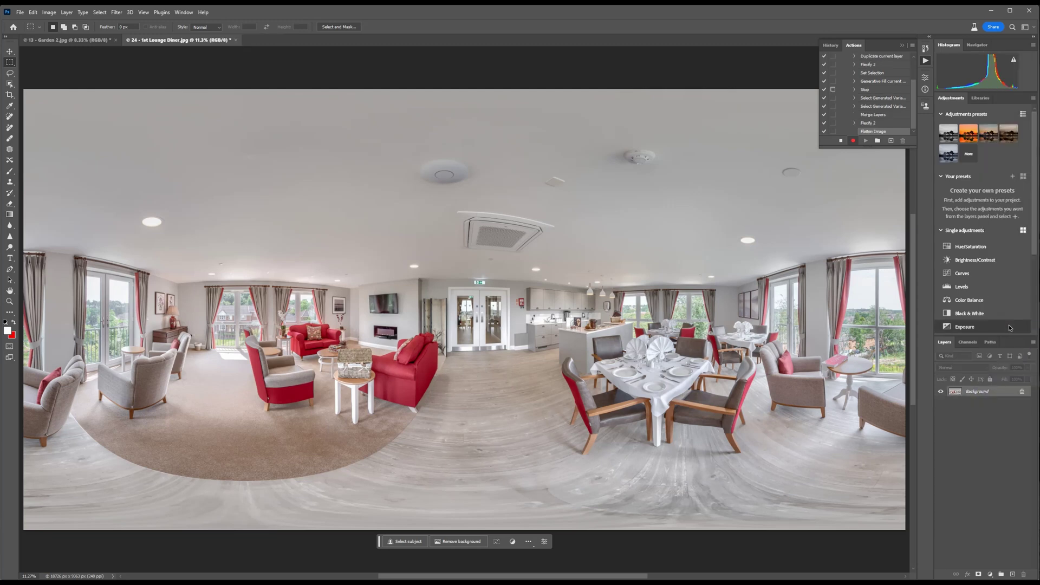
Step: Save the flattened lounge panorama as a JPEG
click(20, 12)
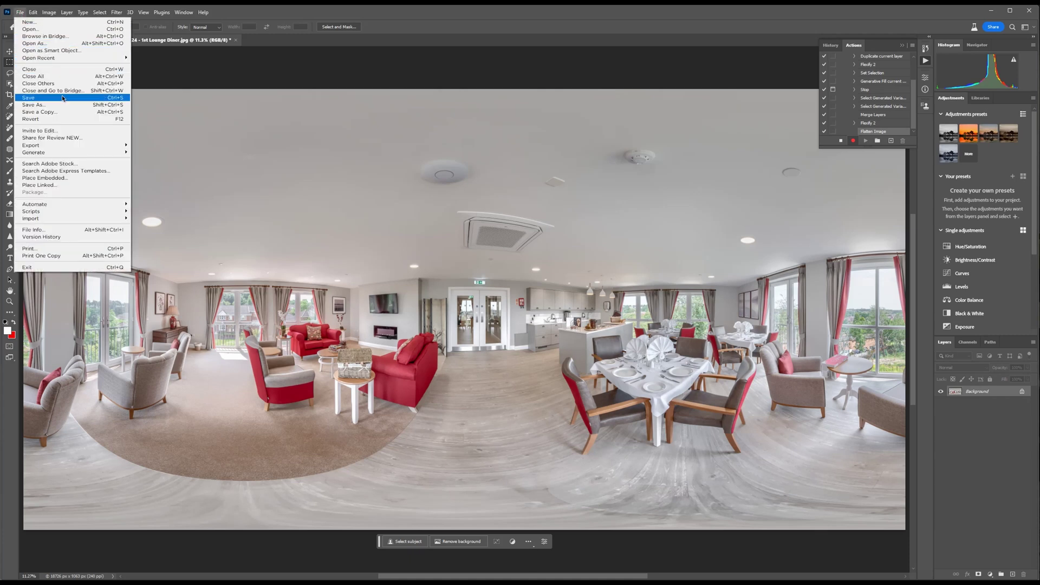
click(38, 98)
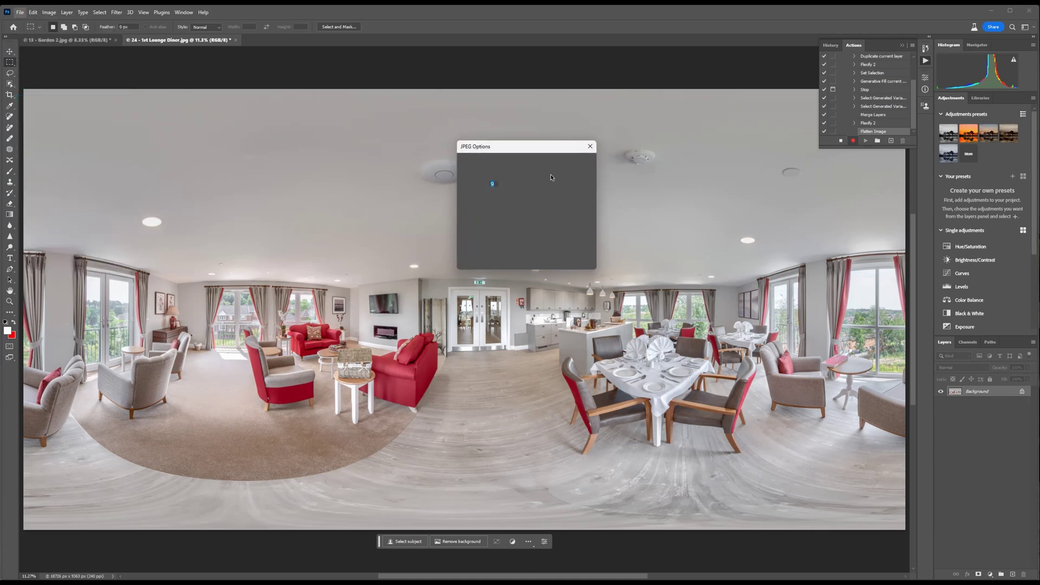
click(577, 162)
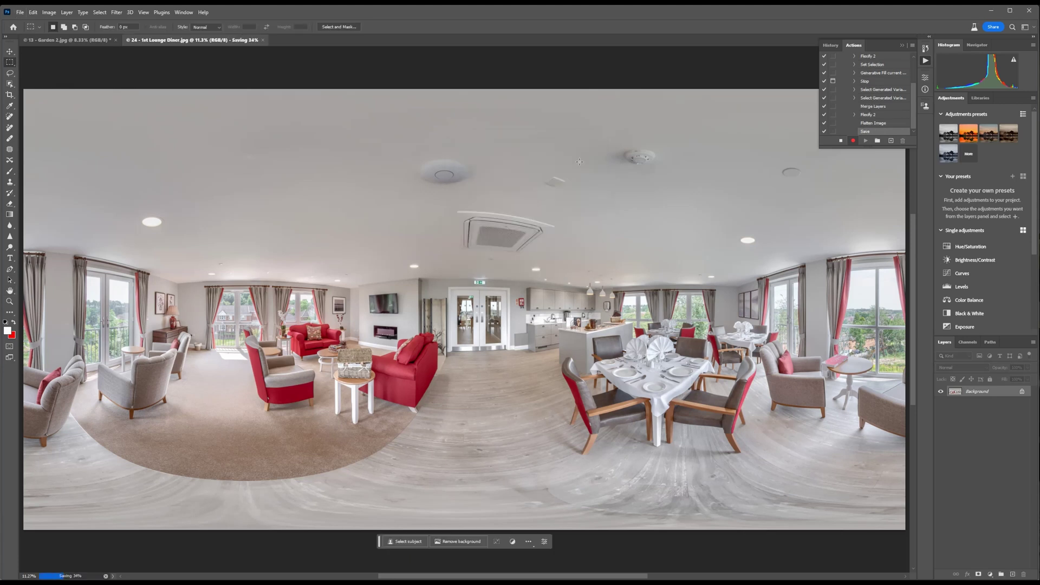
Step: Stop recording the action and close the 24 - 1st Lounge Diner document
click(841, 141)
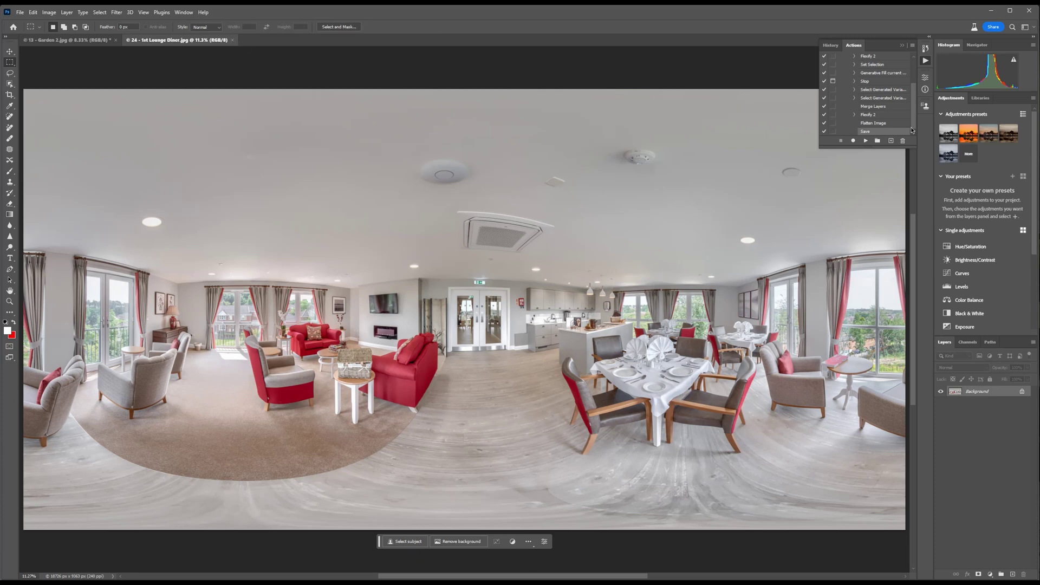
scroll(897, 106, up, 2)
scroll(898, 107, up, 1)
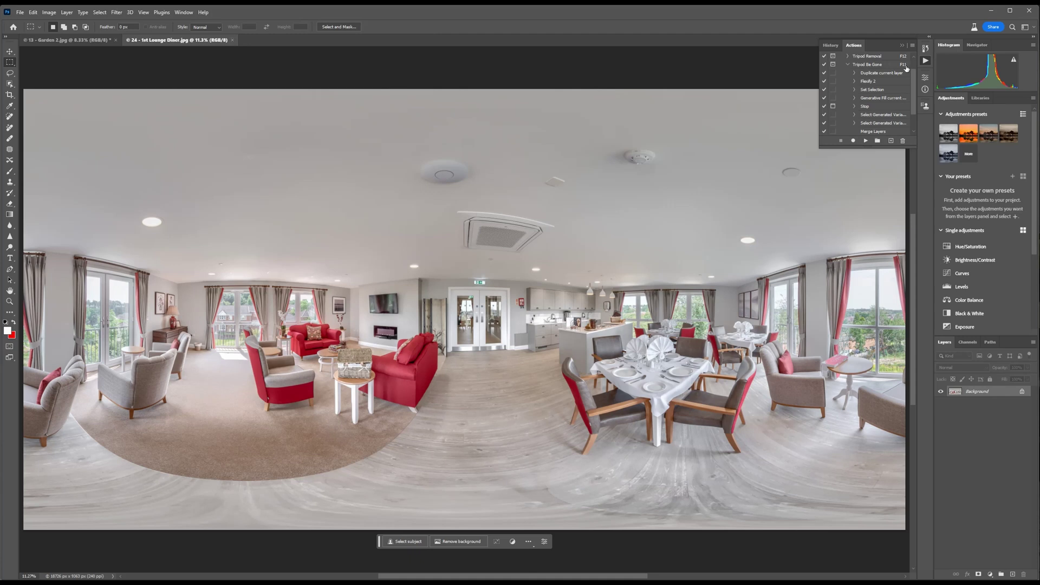
click(233, 41)
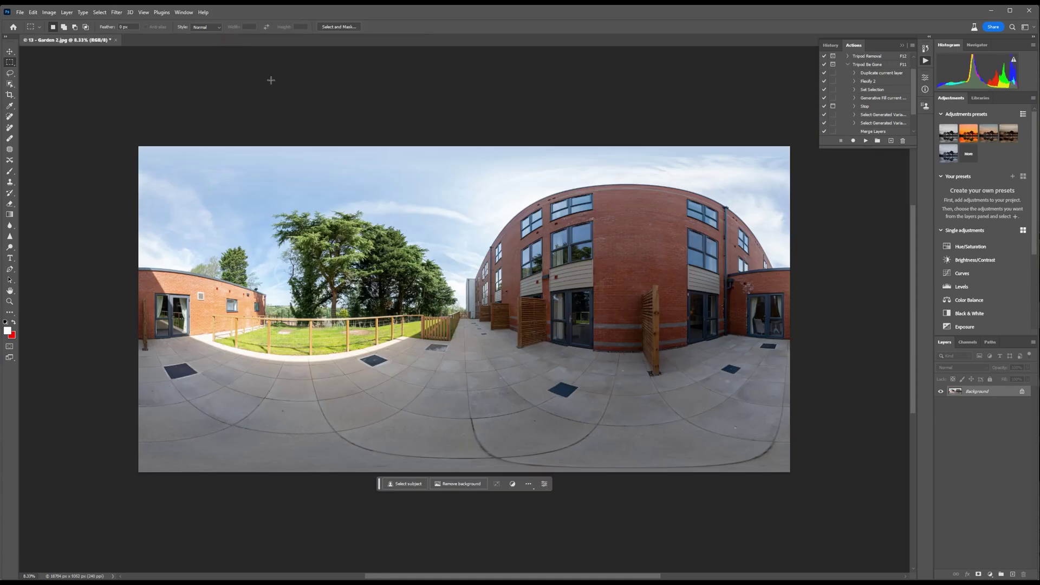
Step: Open the 13 - Garden 2.jpg panorama
click(22, 14)
click(29, 29)
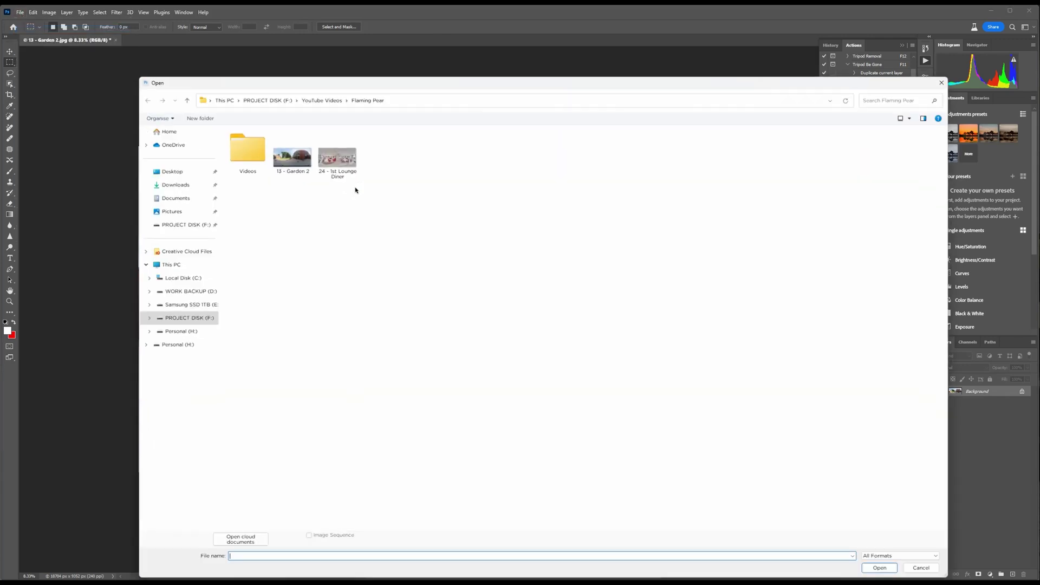
double_click(297, 159)
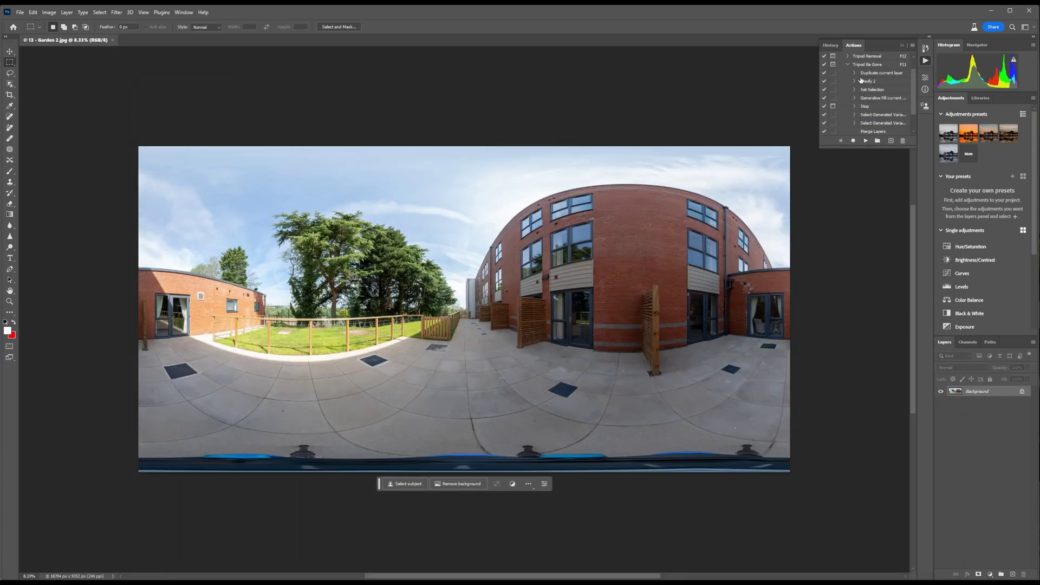
Step: Collapse the Tripod Be Gone action and play it on the garden panorama with F11
click(847, 65)
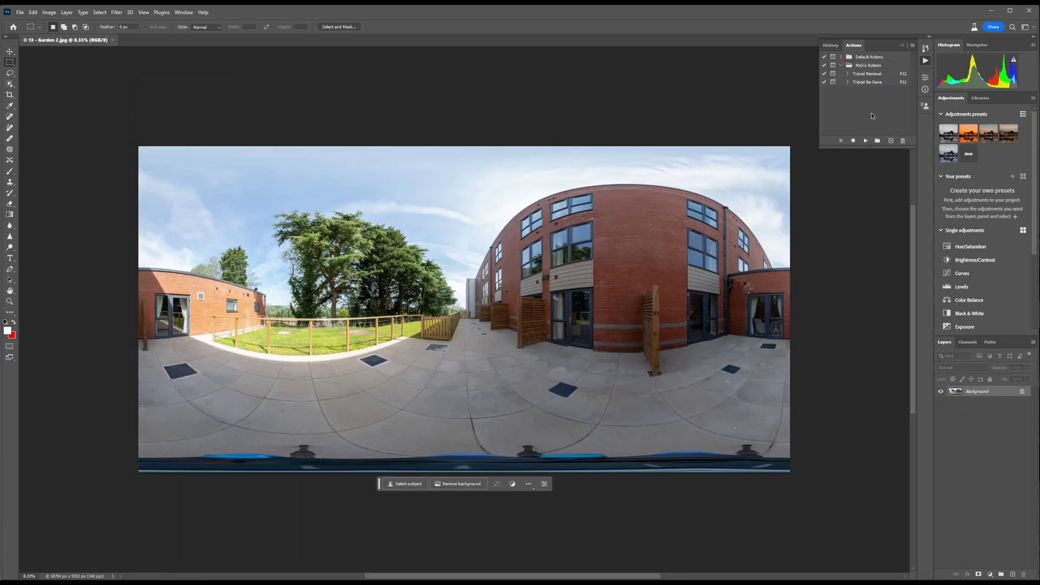
key(F11)
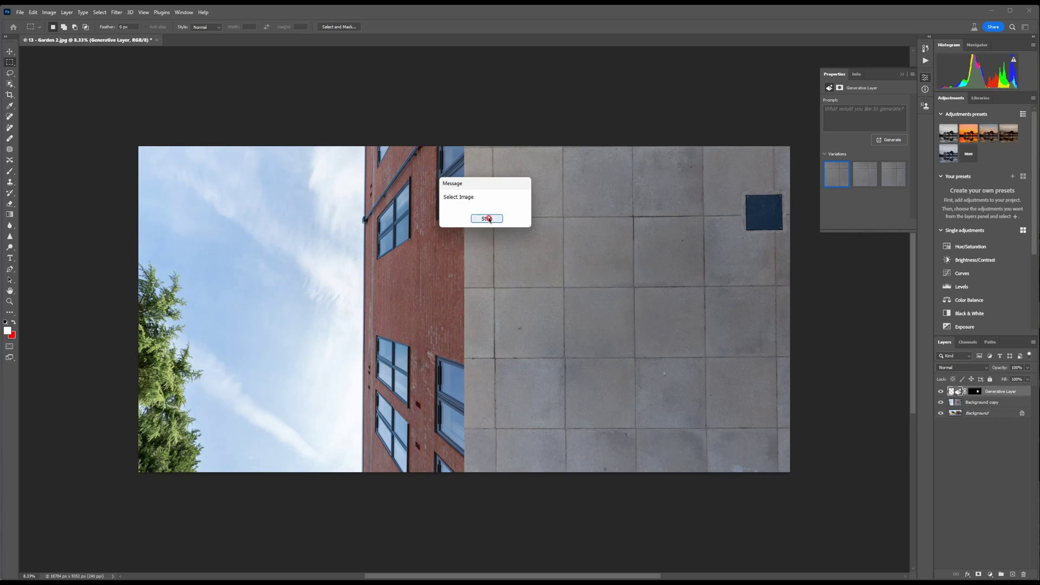
Step: Stop at the Select Image message, use variation 2, and delete both Select Generated Variation steps
click(480, 219)
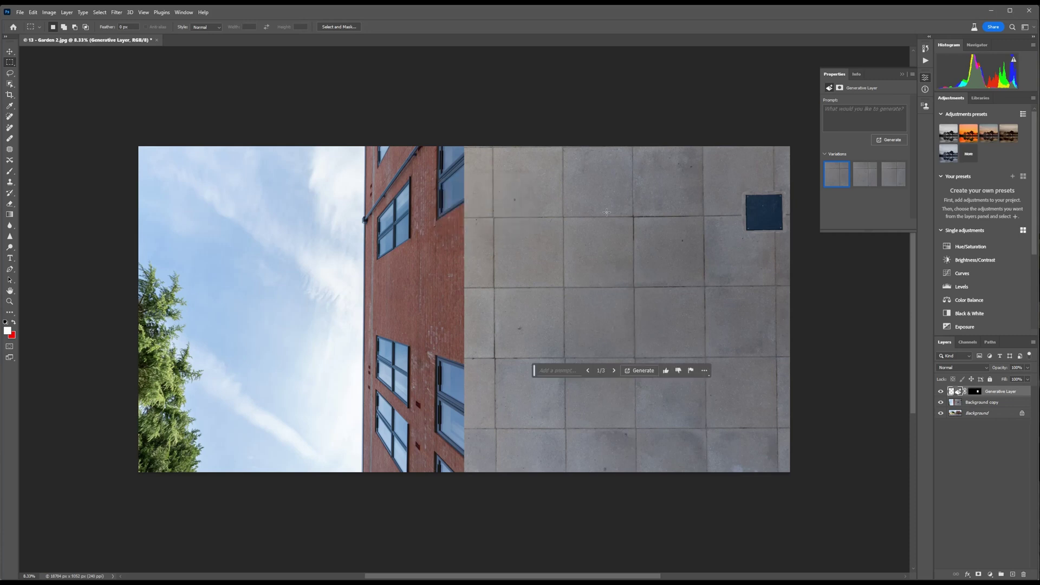
click(865, 184)
click(925, 61)
scroll(884, 111, down, 2)
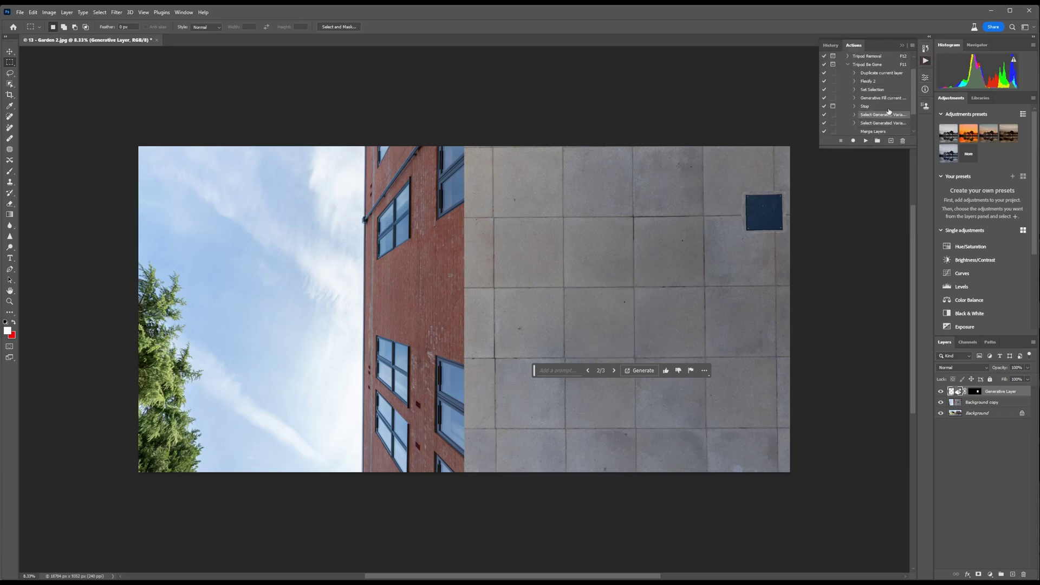
scroll(882, 112, down, 1)
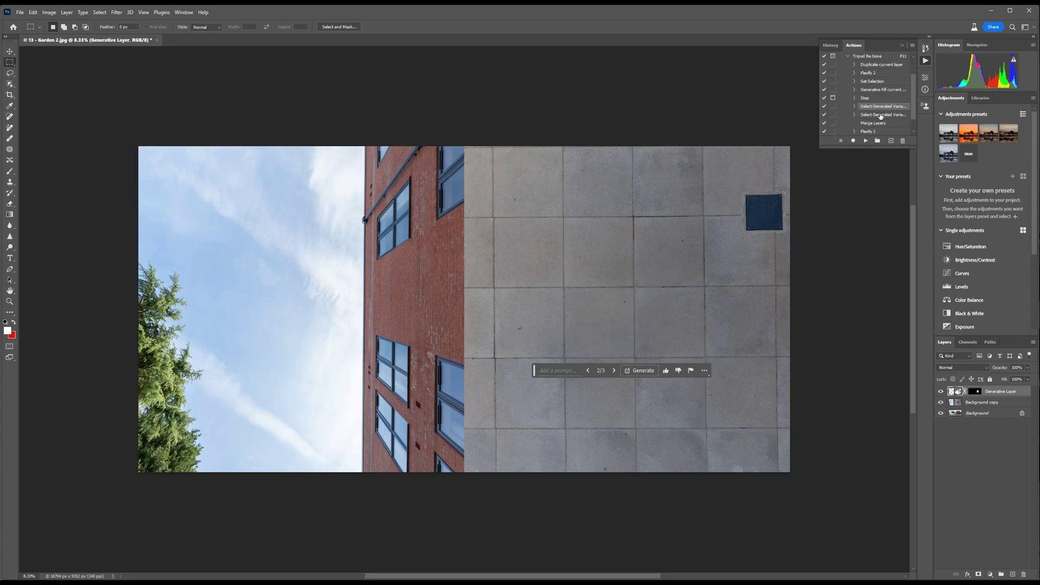
click(902, 141)
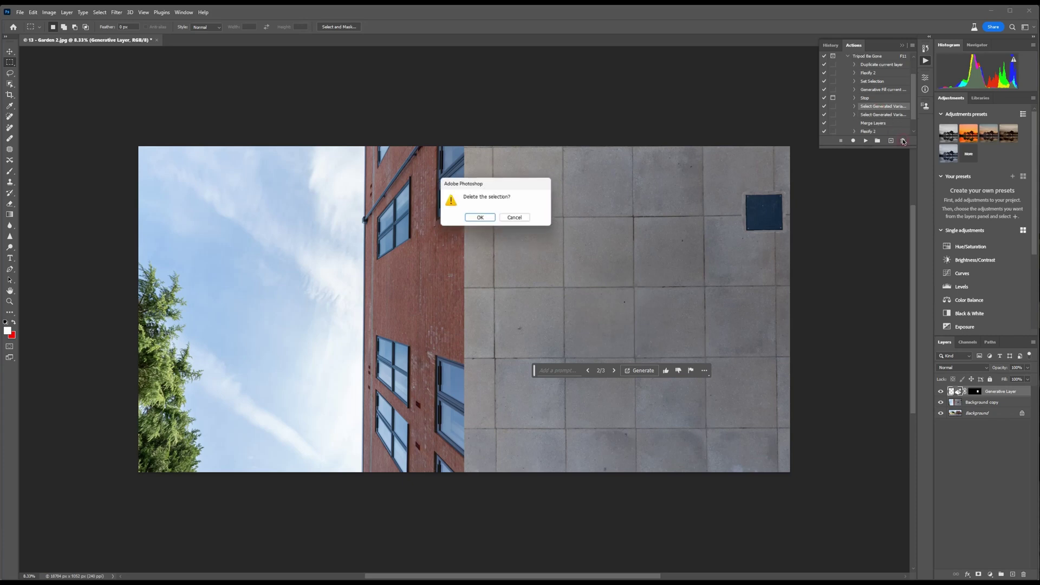
click(472, 219)
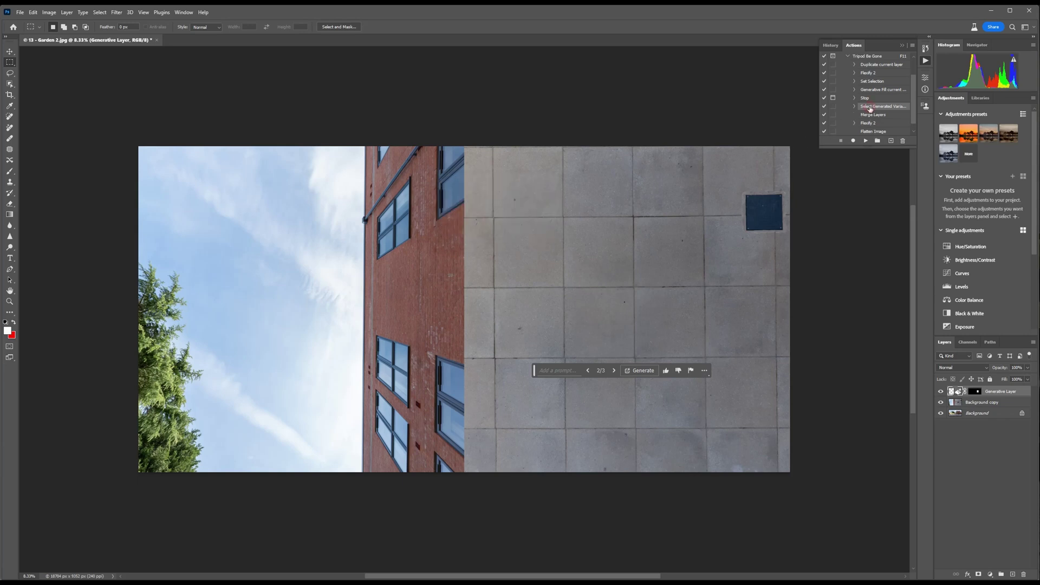
click(903, 140)
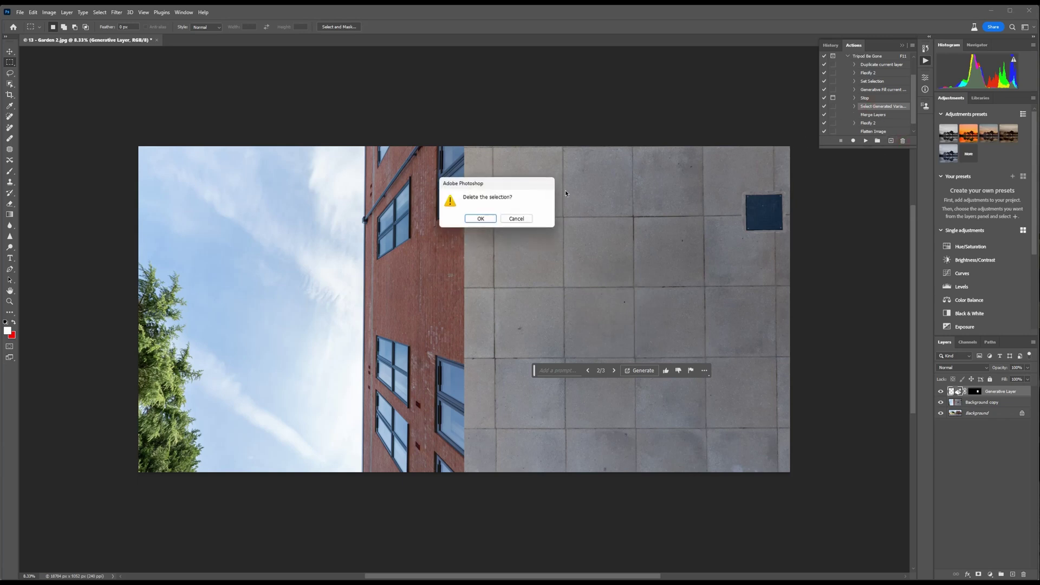
click(481, 219)
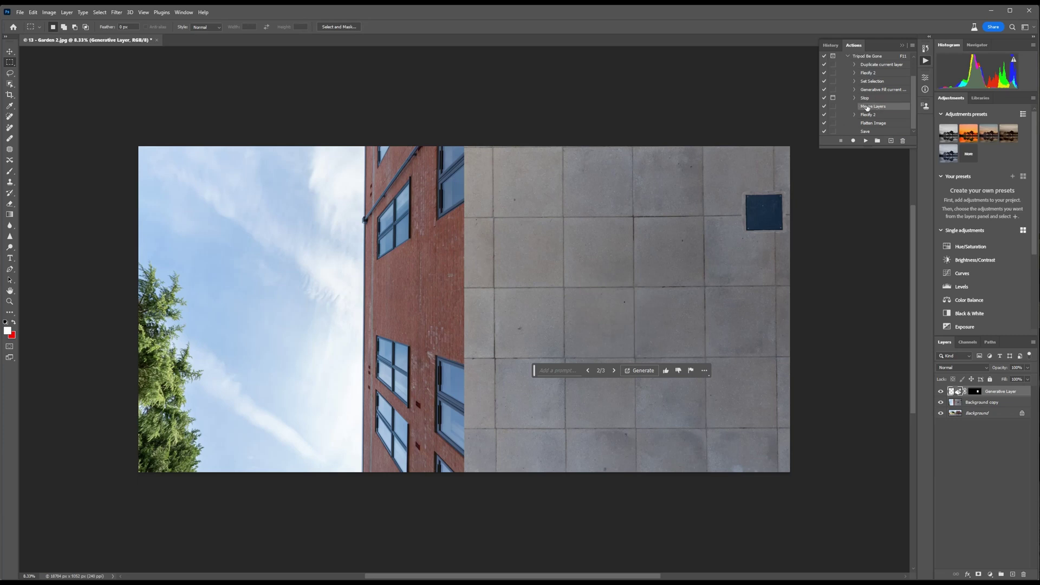
Step: Play the remaining Tripod Be Gone steps to restore, flatten and save Garden 2
click(865, 141)
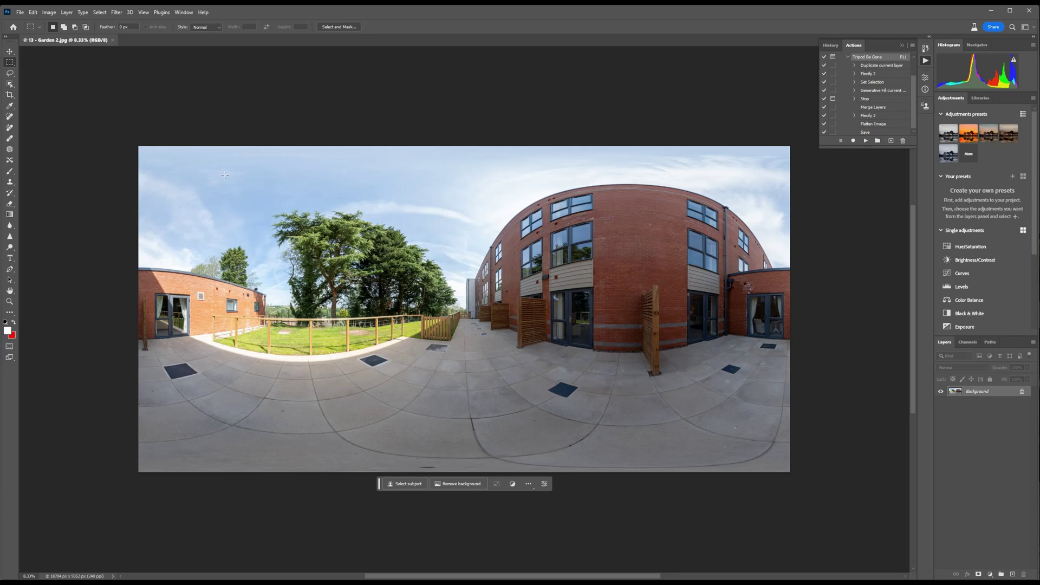
Step: Close the 13 - Garden 2.jpg document to return to the Home screen
click(113, 42)
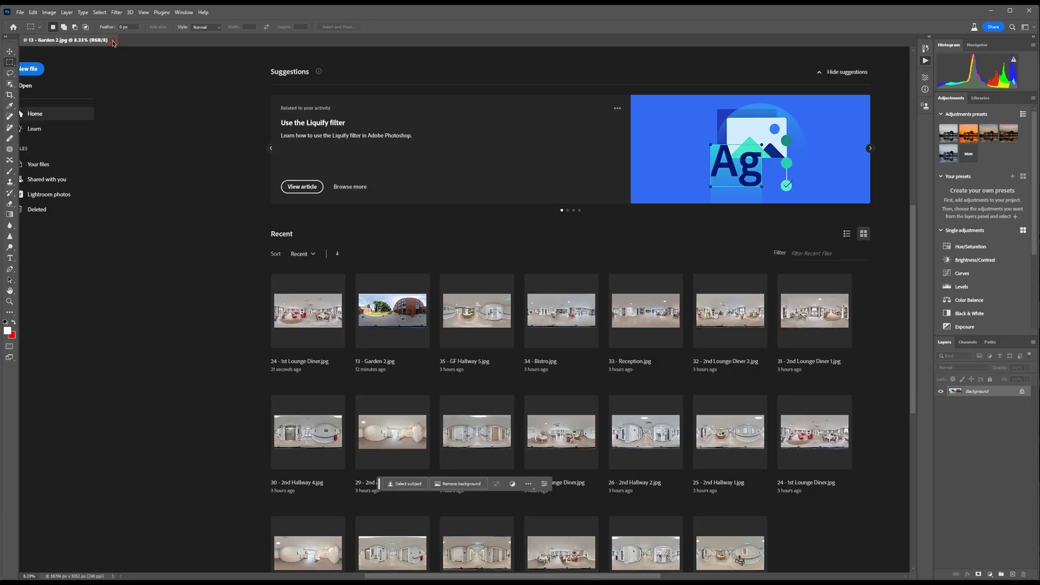